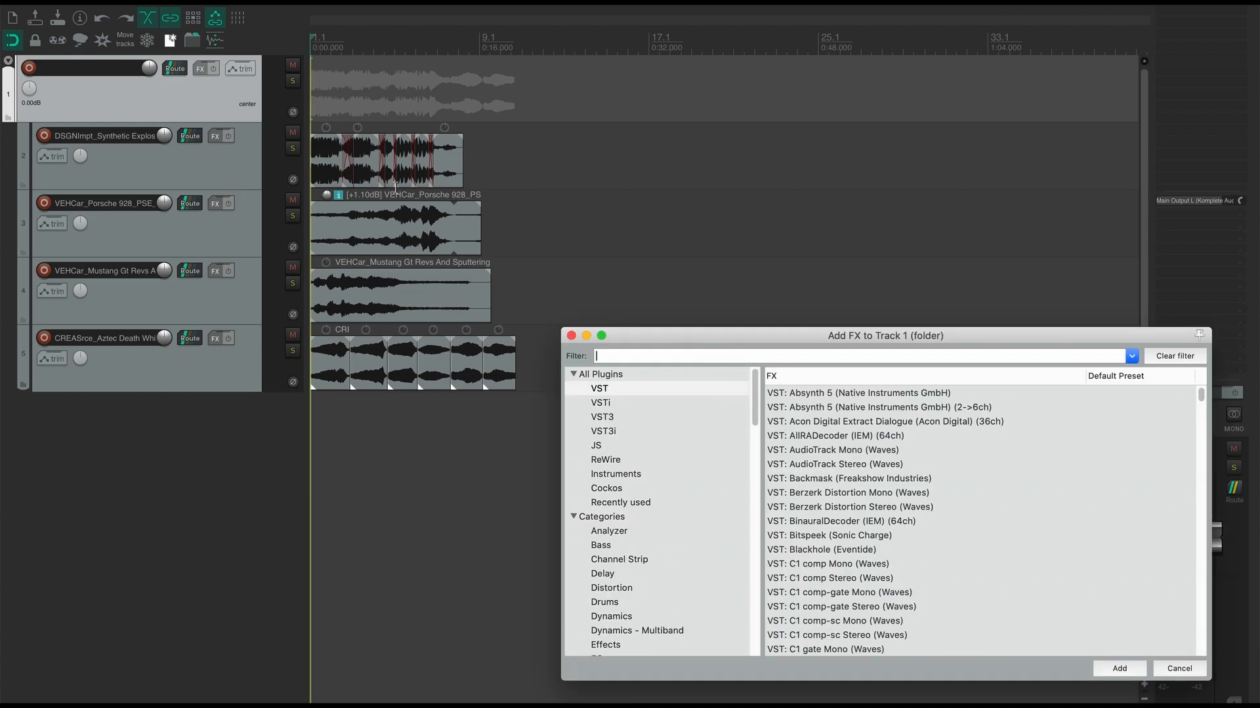
Step: Add the Reaktor 6 VST effect to the folder track and load the WHOOSH.ens ensemble
{"action": "type", "text": "reak"}
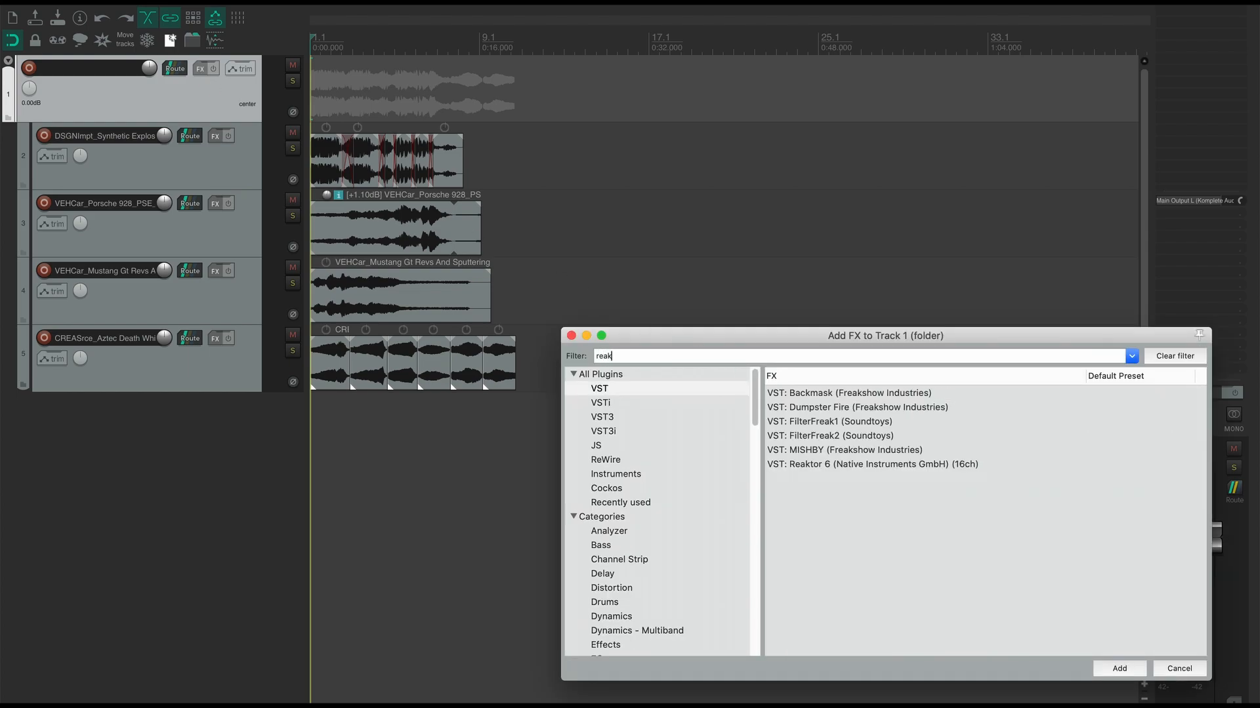
{"action": "double_click", "coordinate": [845, 464]}
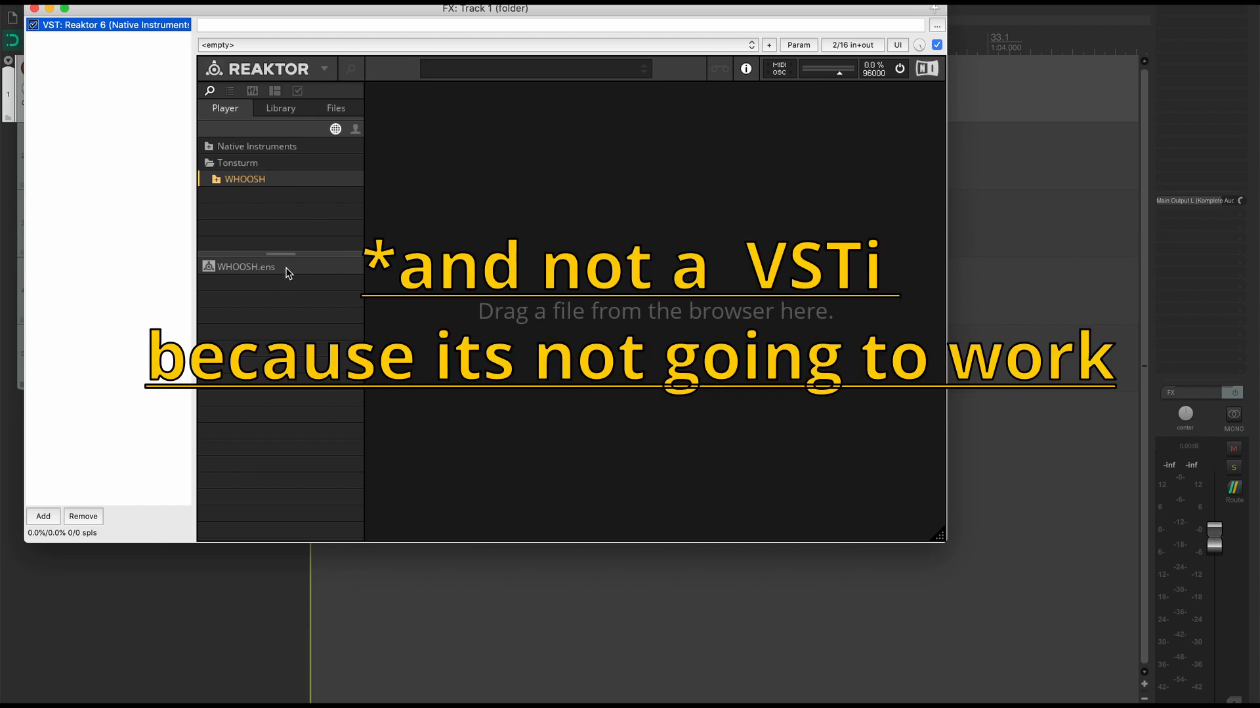
{"action": "left_click", "coordinate": [285, 267]}
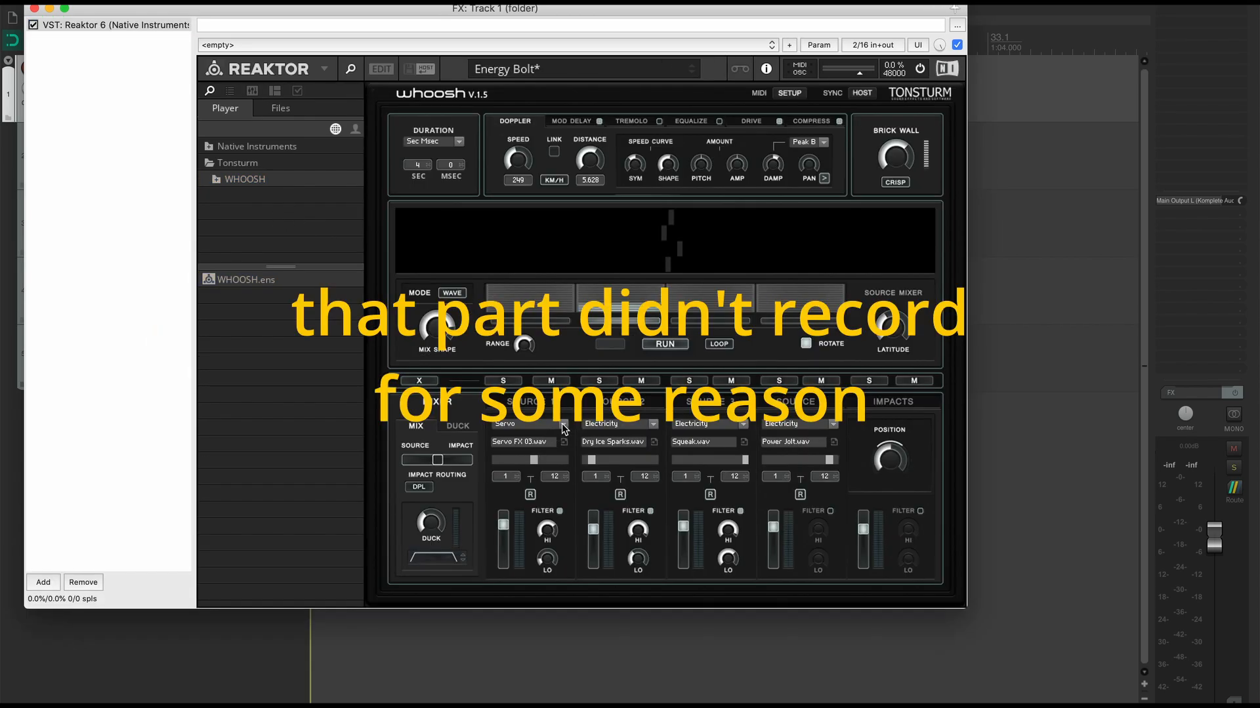
Step: Set Whoosh sources 1 to 4 to USER 1, USER 2, USER 3 and USER 4 respectively
{"action": "left_click", "coordinate": [563, 425]}
{"action": "left_click", "coordinate": [513, 577]}
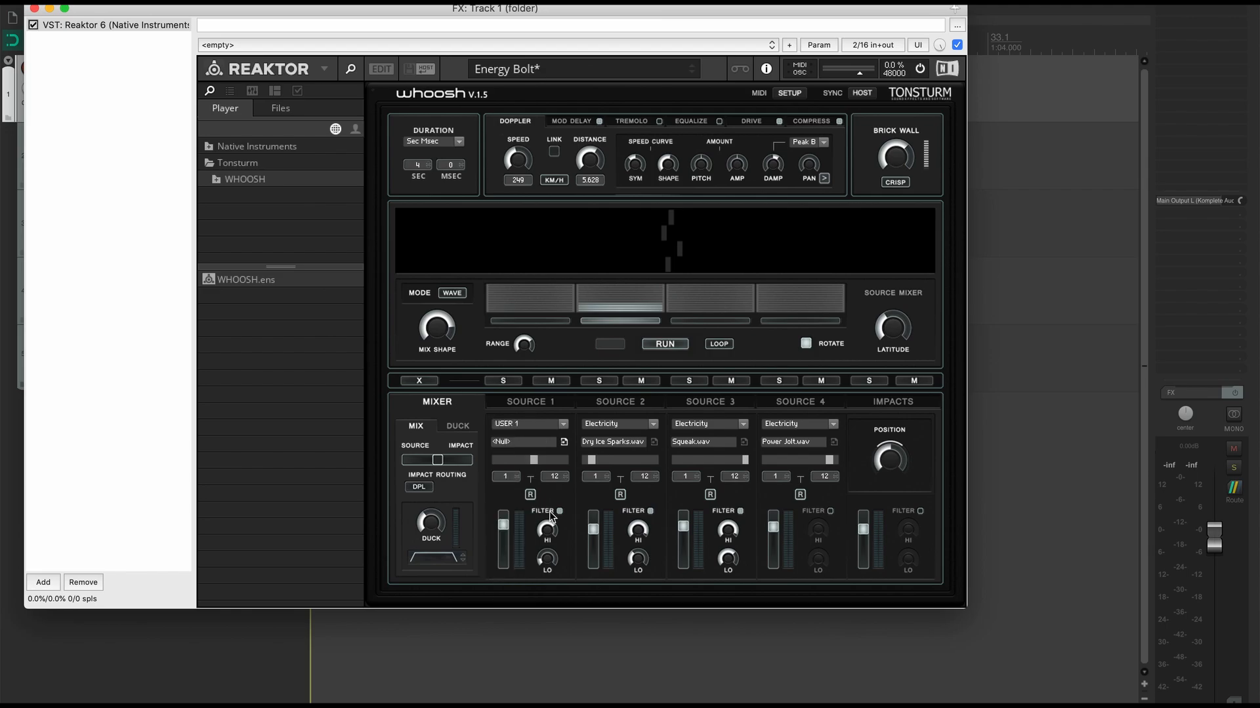
{"action": "left_click", "coordinate": [653, 424]}
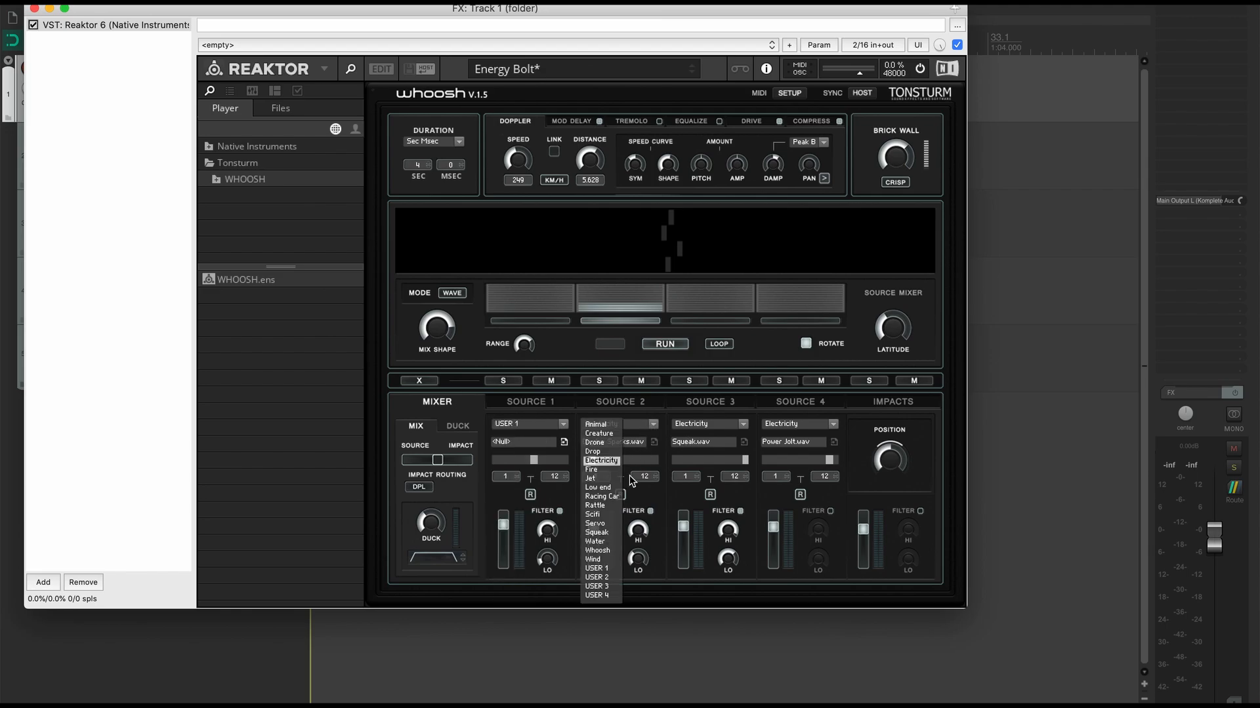
{"action": "left_click", "coordinate": [598, 577]}
{"action": "left_click", "coordinate": [725, 427]}
{"action": "left_click", "coordinate": [689, 589]}
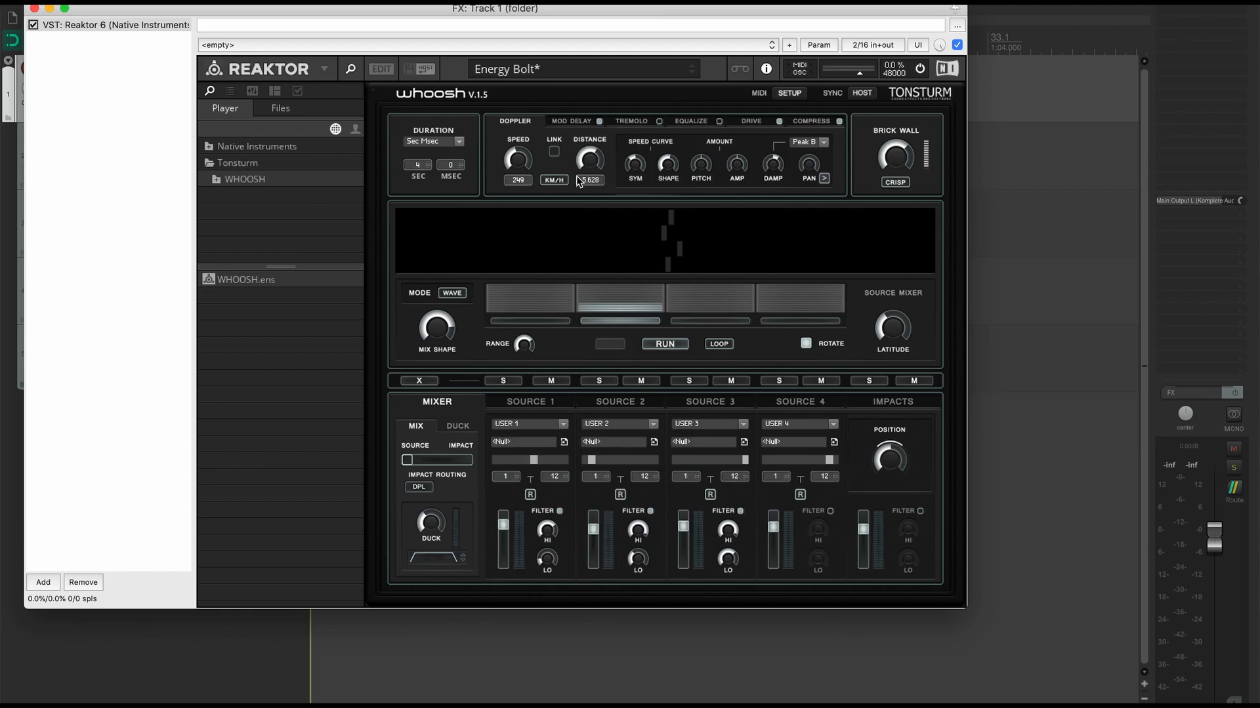
Step: Enable Reaktor's edit mode and open the structure of the Source+Mix macro
{"action": "left_click", "coordinate": [381, 70]}
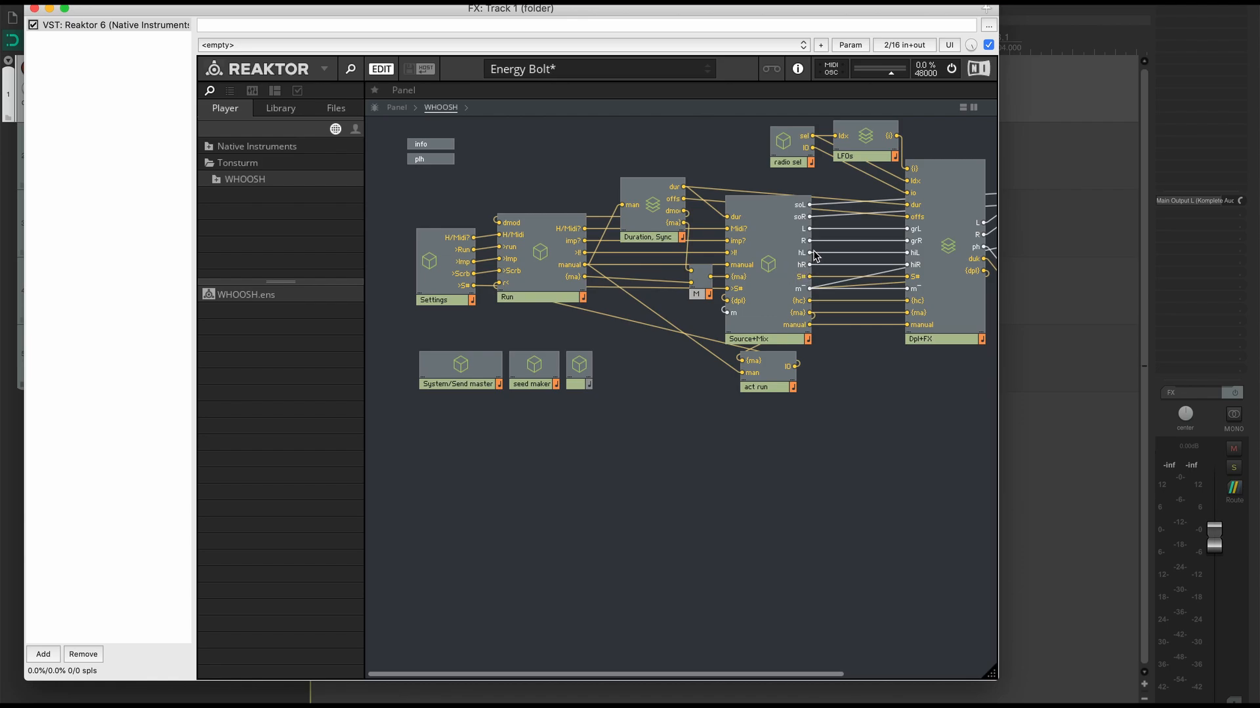
{"action": "scroll", "coordinate": [722, 295], "scroll_direction": "right", "scroll_amount": 3}
{"action": "left_click", "coordinate": [666, 322]}
{"action": "right_click", "coordinate": [664, 319]}
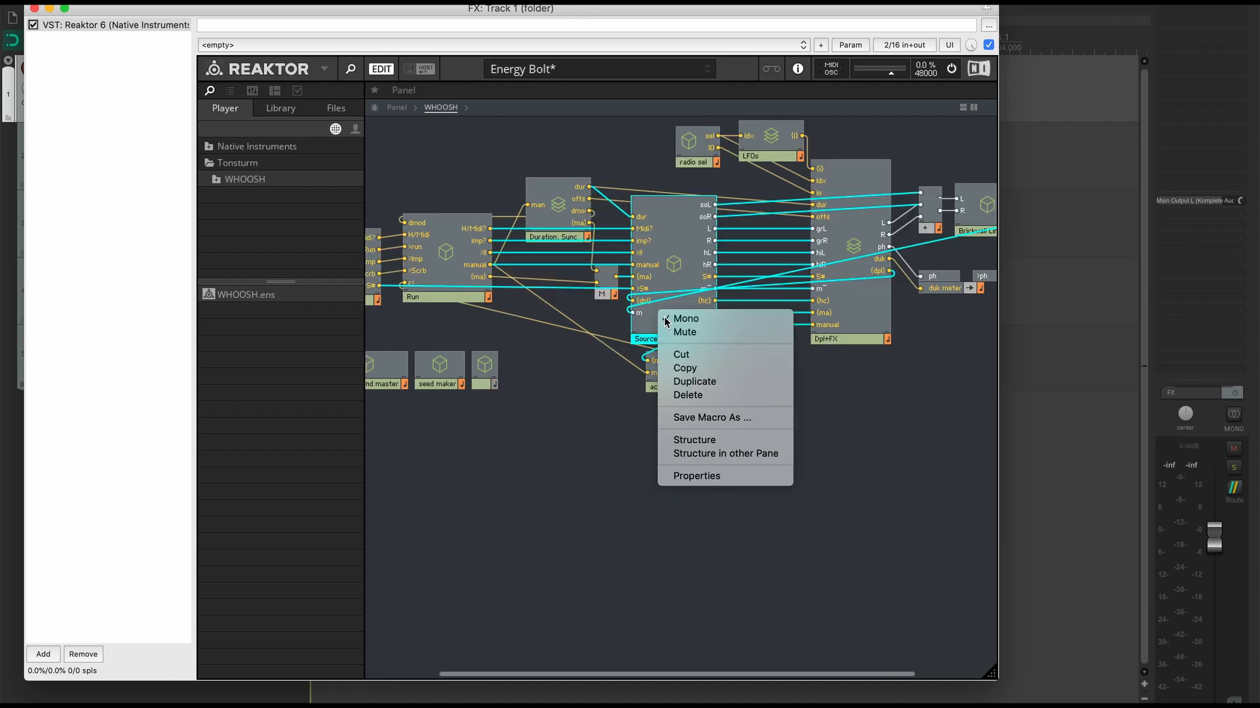
{"action": "left_click", "coordinate": [719, 446]}
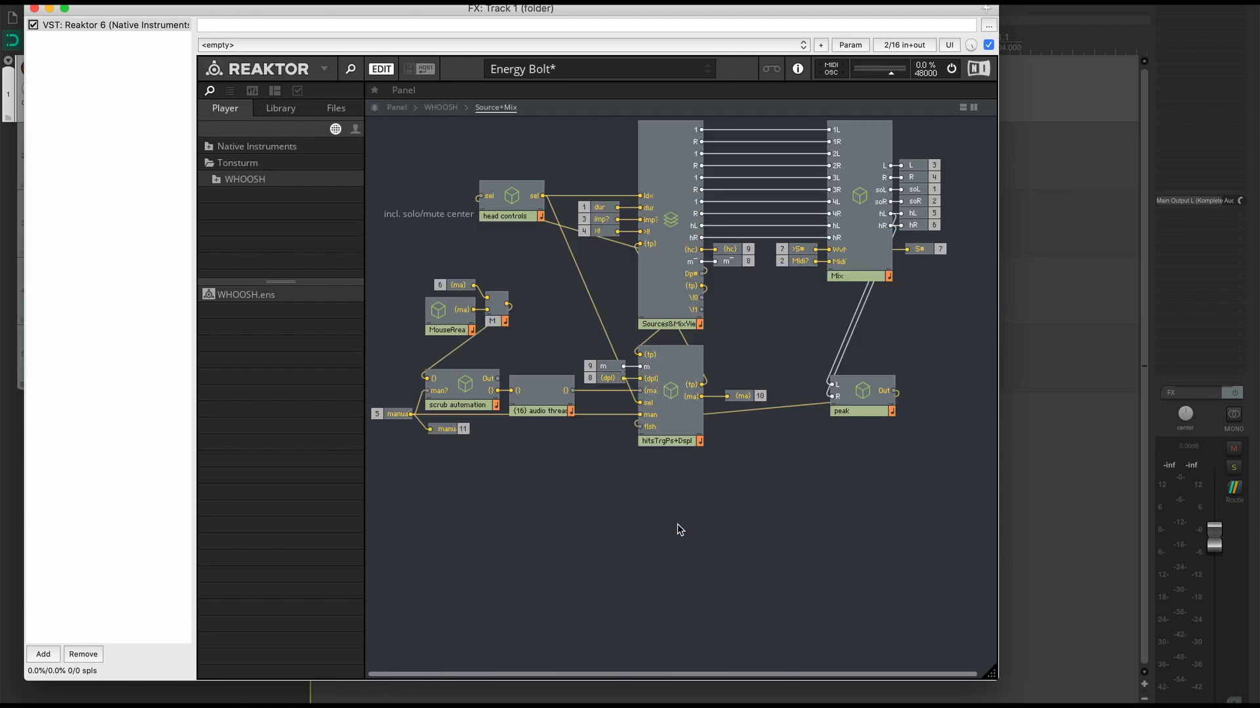
Step: Insert a built-in In terminal into the Source+Mix structure, below the hitsTrgPs+Dspl macro
{"action": "right_click", "coordinate": [660, 490]}
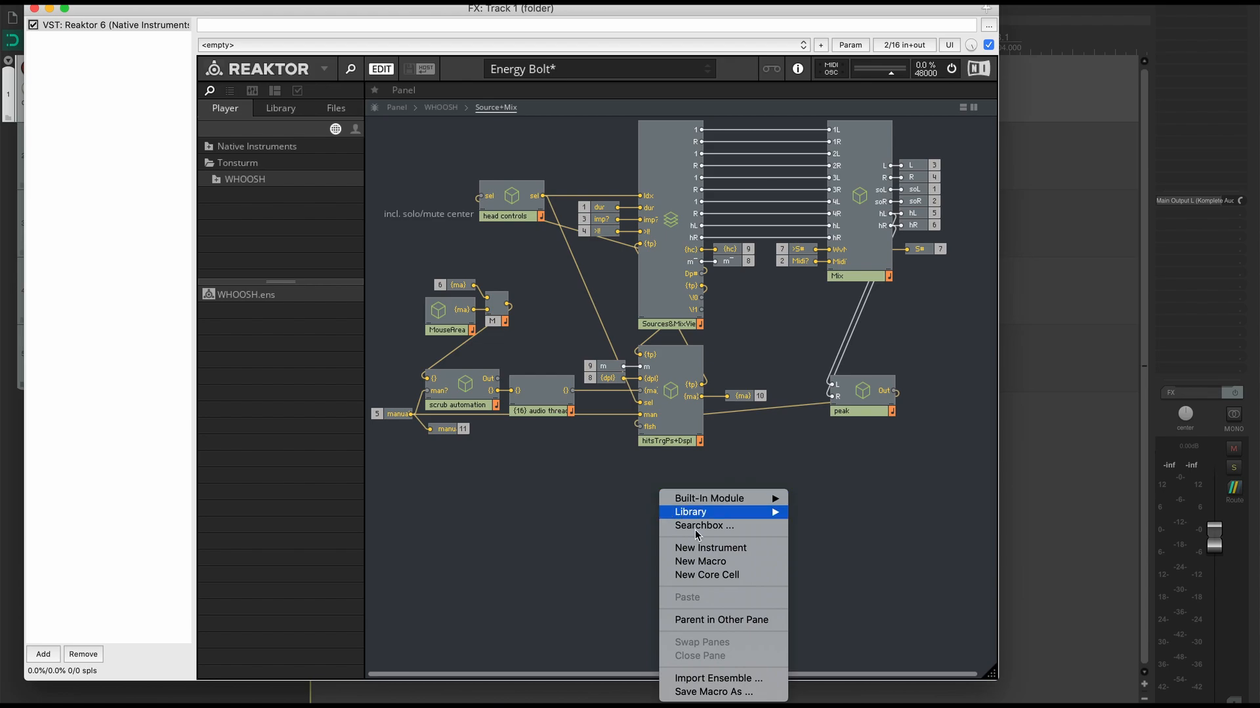
{"action": "mouse_move", "coordinate": [712, 505]}
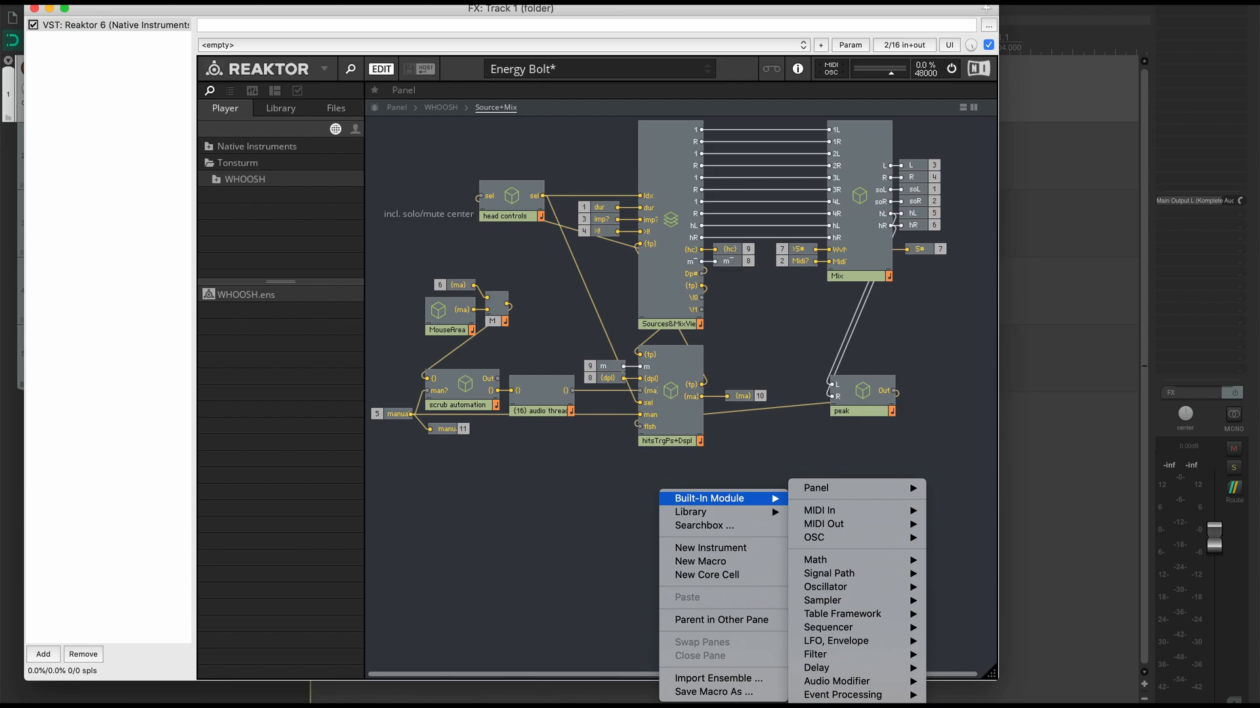
{"action": "left_click", "coordinate": [955, 621]}
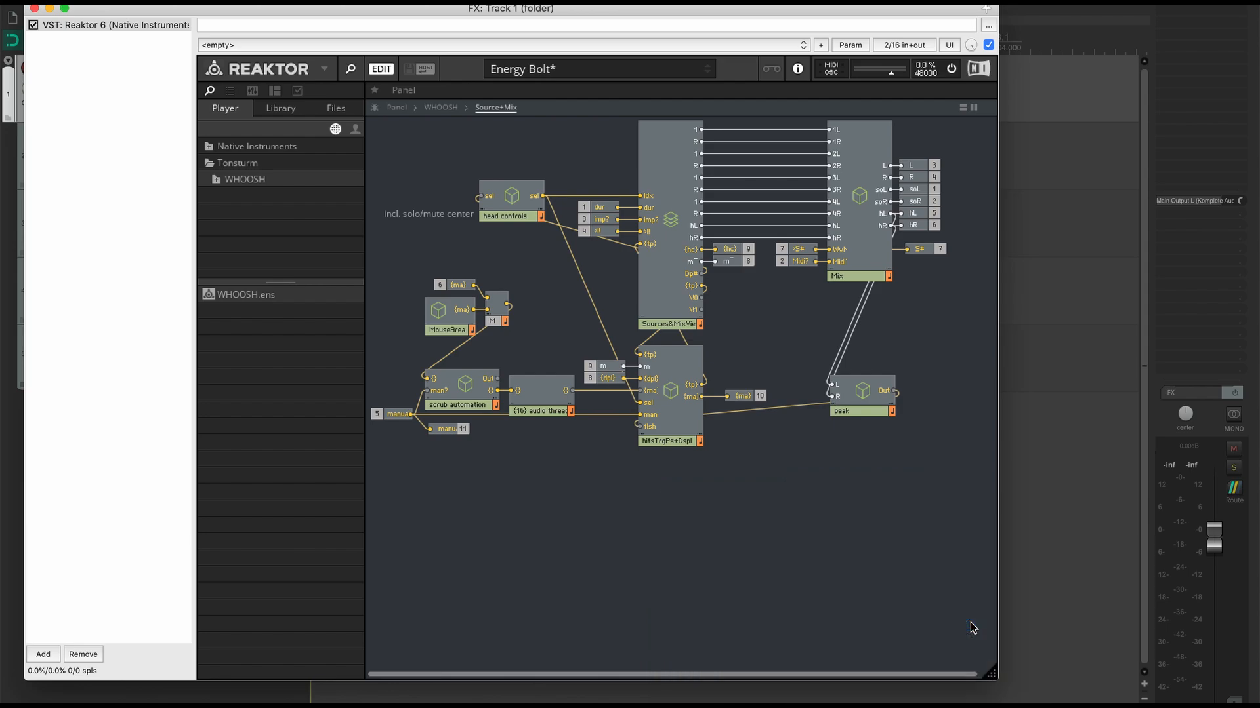
{"action": "left_click_drag", "start_coordinate": [674, 497], "coordinate": [663, 478]}
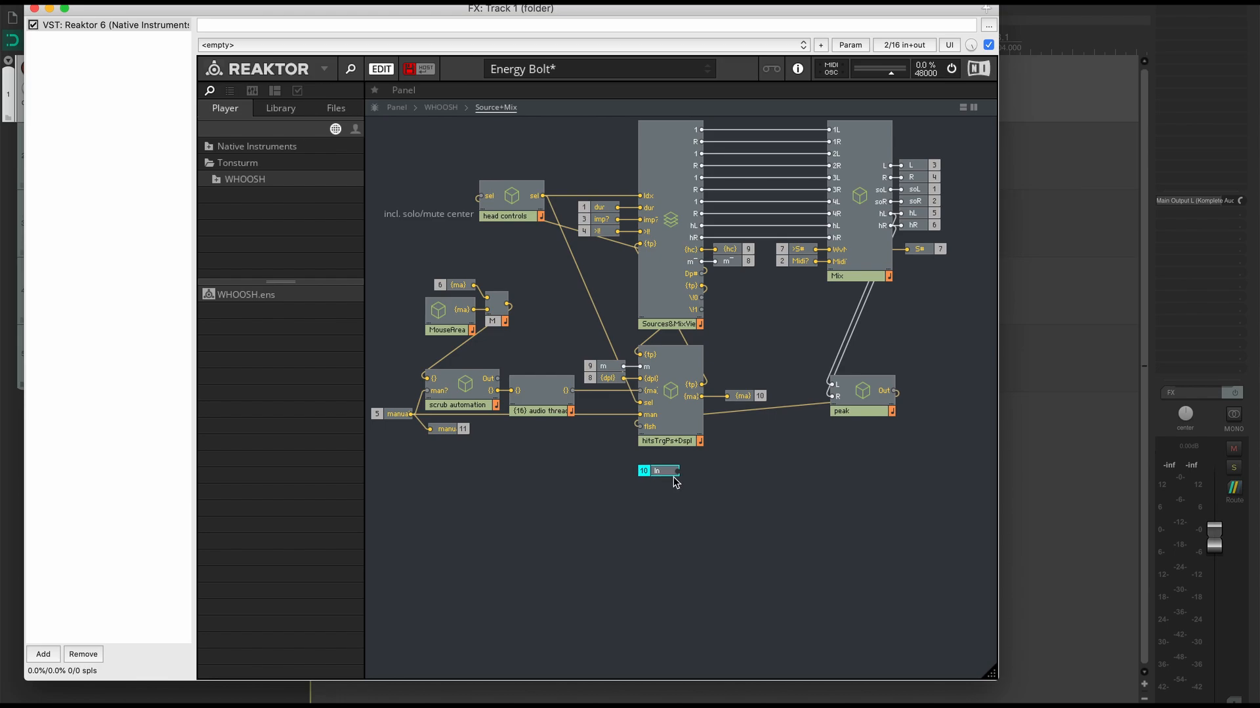
Step: Duplicate the In terminal until there are eight, stacked in a column below hitsTrgPs+Dspl
{"action": "key", "text": "super+d"}
{"action": "mouse_move", "coordinate": [666, 492]}
{"action": "left_mouse_down"}
{"action": "mouse_move", "coordinate": [661, 526]}
{"action": "mouse_move", "coordinate": [657, 470]}
{"action": "left_mouse_up"}
{"action": "left_click", "coordinate": [665, 491]}
{"action": "left_click", "coordinate": [658, 472], "text": "shift"}
{"action": "key", "text": "super+d"}
{"action": "left_click", "coordinate": [658, 518]}
{"action": "key", "text": "super+d"}
{"action": "mouse_move", "coordinate": [661, 581]}
{"action": "left_mouse_down"}
{"action": "mouse_move", "coordinate": [662, 600]}
{"action": "mouse_move", "coordinate": [659, 580]}
{"action": "left_mouse_up"}
{"action": "left_click", "coordinate": [662, 600]}
{"action": "left_click", "coordinate": [662, 582], "text": "shift"}
{"action": "left_click", "coordinate": [700, 536]}
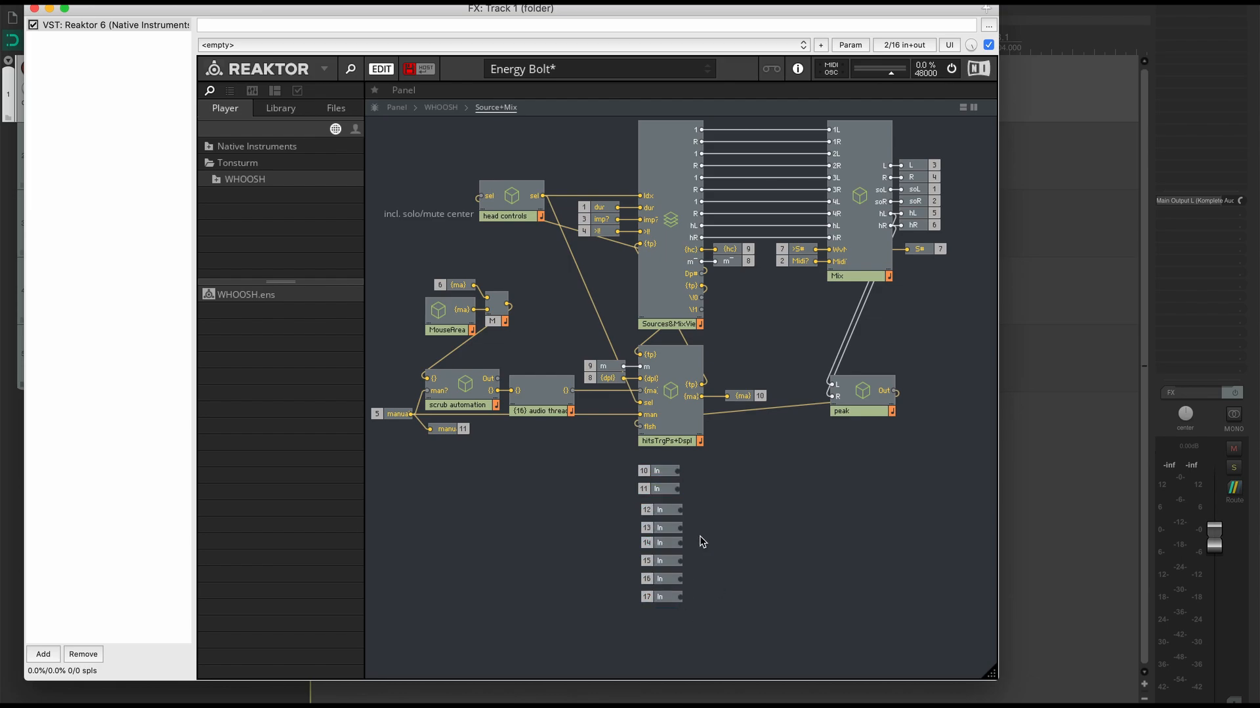
Step: Assign the upper three new In terminals to ports 1, 2 and 3, from top to bottom
{"action": "right_click", "coordinate": [665, 476]}
{"action": "mouse_move", "coordinate": [725, 575]}
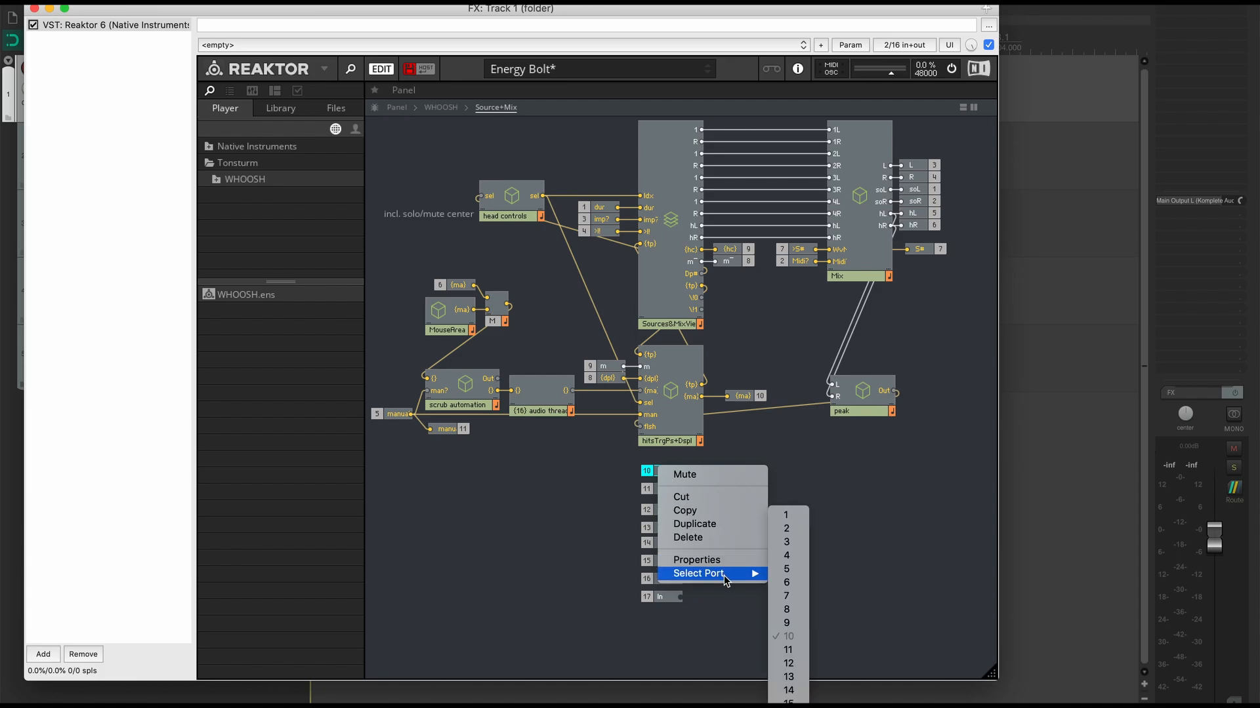
{"action": "left_click", "coordinate": [803, 517]}
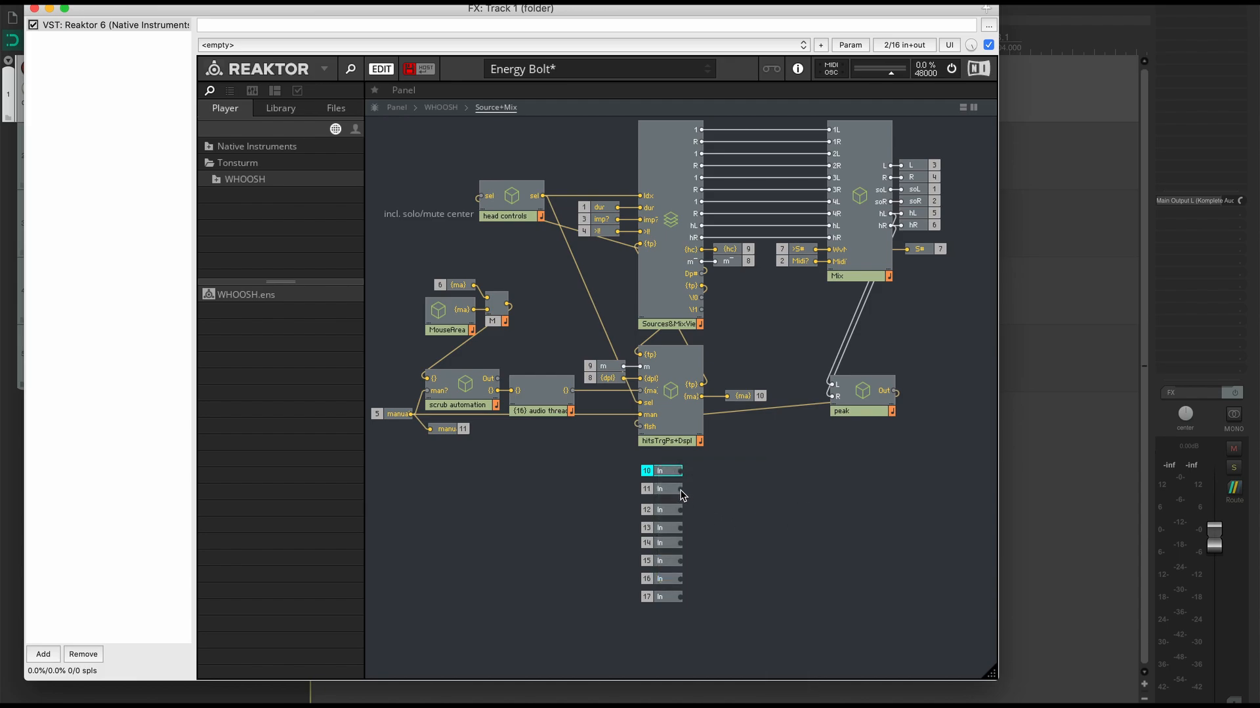
{"action": "left_click", "coordinate": [666, 490]}
{"action": "right_click", "coordinate": [665, 493]}
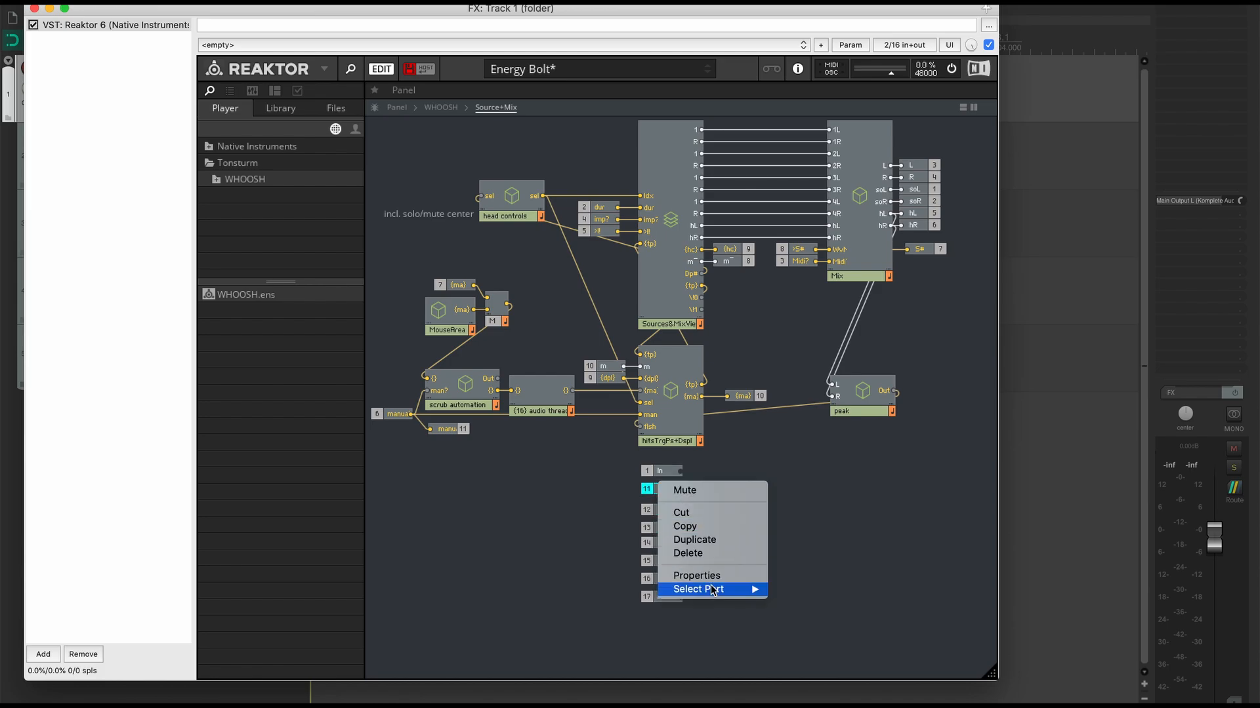
{"action": "mouse_move", "coordinate": [728, 589]}
{"action": "left_click", "coordinate": [802, 530]}
{"action": "right_click", "coordinate": [663, 508]}
{"action": "mouse_move", "coordinate": [711, 613]}
{"action": "left_click", "coordinate": [792, 542]}
Step: Assign the remaining five new In terminals to ports 4, 5, 6, 7 and 8, from top to bottom
{"action": "right_click", "coordinate": [658, 527]}
{"action": "left_click", "coordinate": [789, 556]}
{"action": "right_click", "coordinate": [662, 544]}
{"action": "left_click", "coordinate": [792, 569]}
{"action": "right_click", "coordinate": [666, 563]}
{"action": "left_click", "coordinate": [796, 582]}
{"action": "right_click", "coordinate": [652, 580]}
{"action": "left_click", "coordinate": [786, 596]}
{"action": "right_click", "coordinate": [657, 596]}
{"action": "mouse_move", "coordinate": [712, 697]}
{"action": "left_click", "coordinate": [793, 610]}
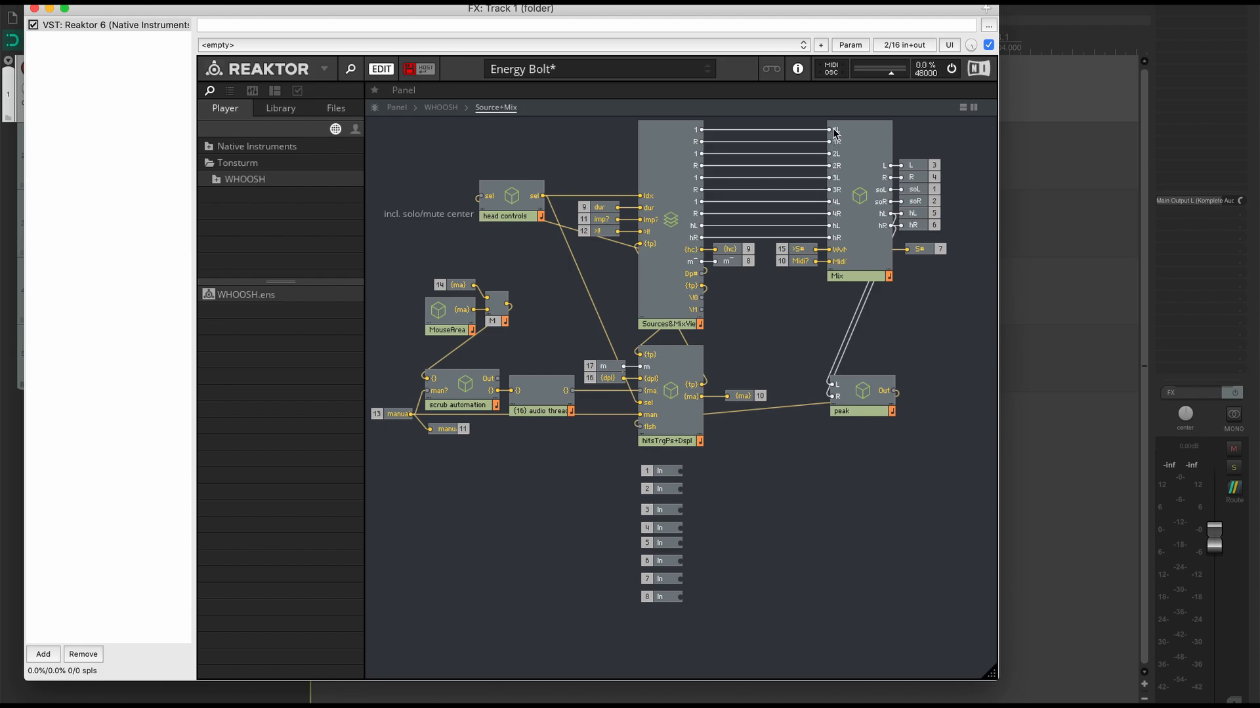
Step: Wire the eight In terminals in order to the Mix macro's inputs 1L through 4R
{"action": "left_click_drag", "start_coordinate": [759, 495], "coordinate": [912, 142]}
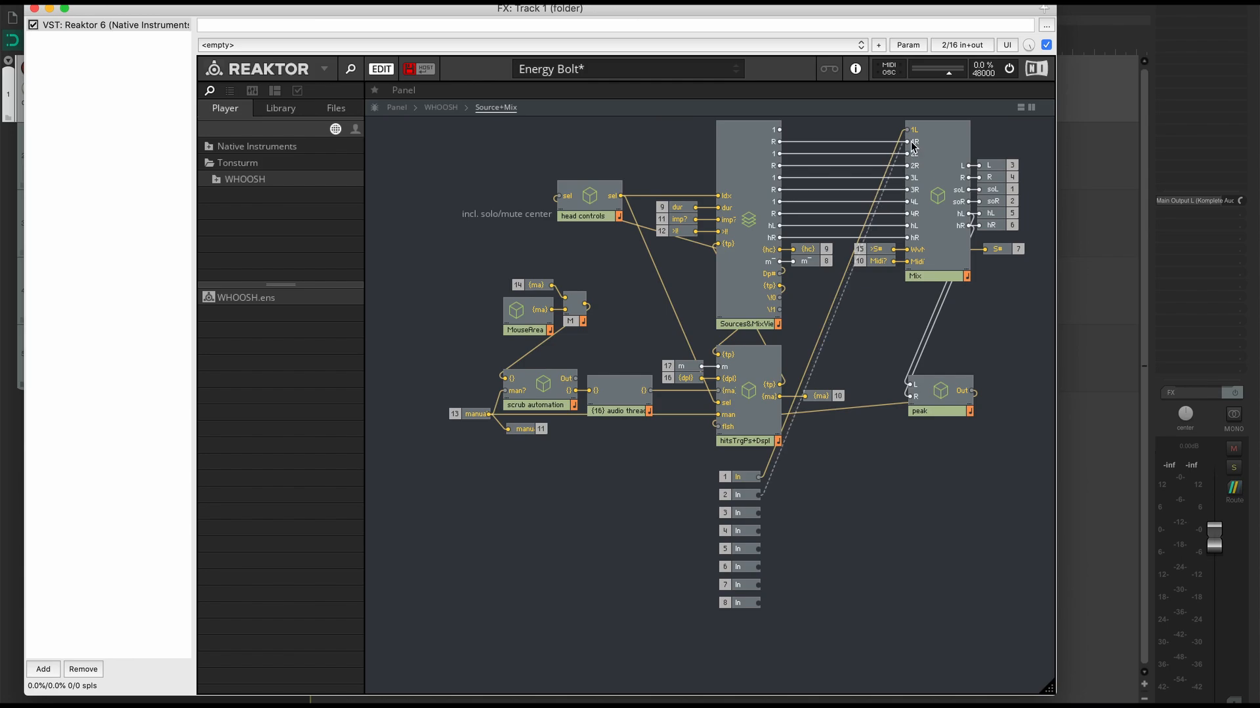
{"action": "left_click_drag", "start_coordinate": [759, 515], "coordinate": [907, 155]}
{"action": "left_click_drag", "start_coordinate": [759, 534], "coordinate": [907, 165]}
{"action": "left_click_drag", "start_coordinate": [759, 550], "coordinate": [907, 178]}
{"action": "left_click_drag", "start_coordinate": [759, 568], "coordinate": [908, 203]}
{"action": "left_click_drag", "start_coordinate": [759, 603], "coordinate": [909, 214]}
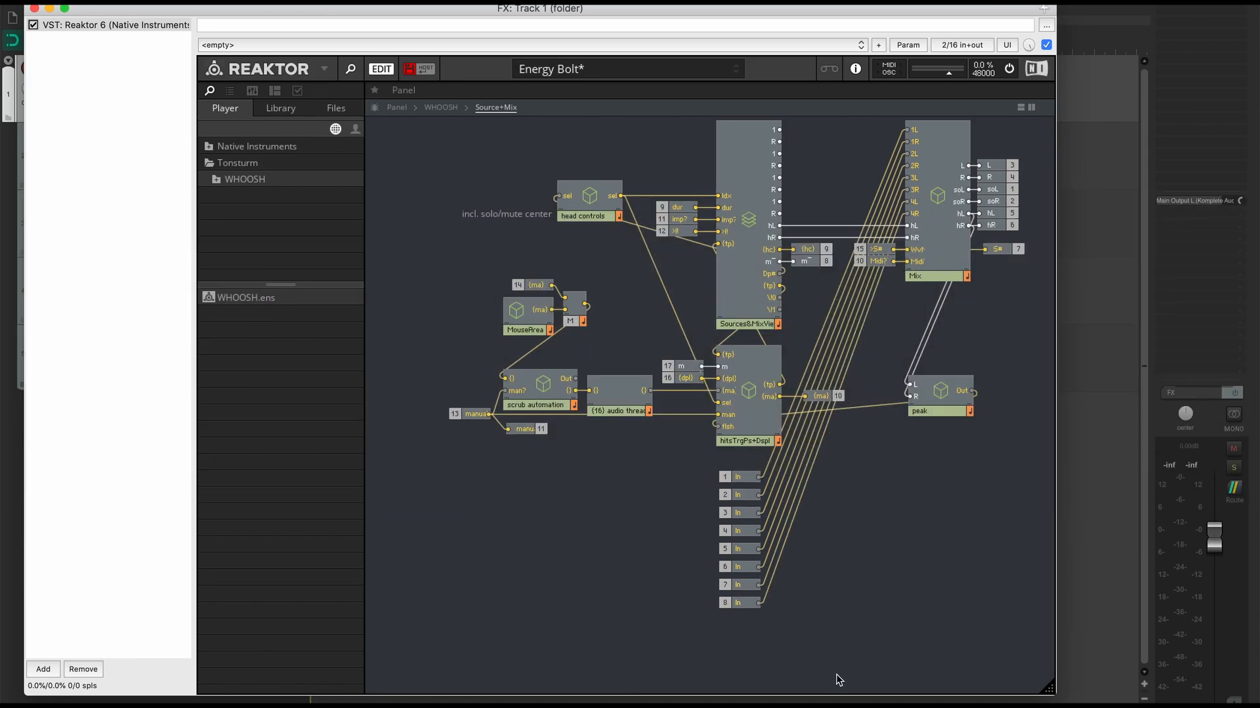
Step: Go up to the WHOOSH structure level and insert an In terminal below the Source+Mix macro
{"action": "left_click", "coordinate": [441, 108]}
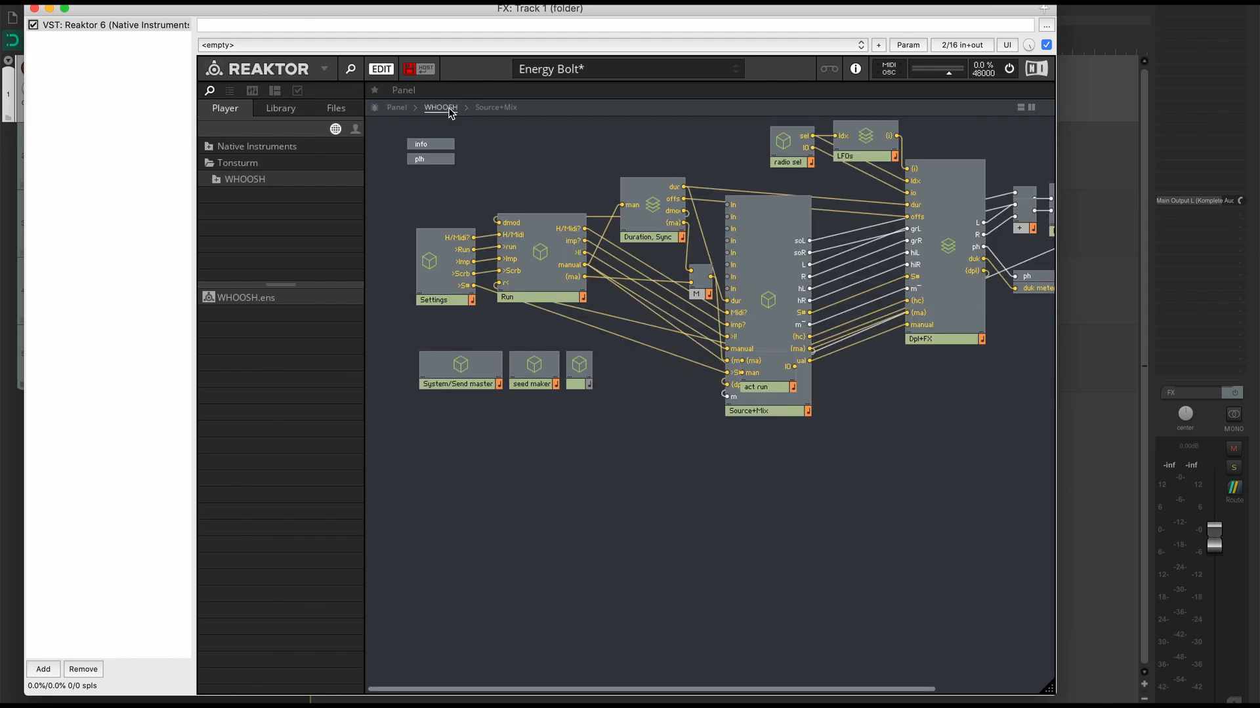
{"action": "right_click", "coordinate": [655, 463]}
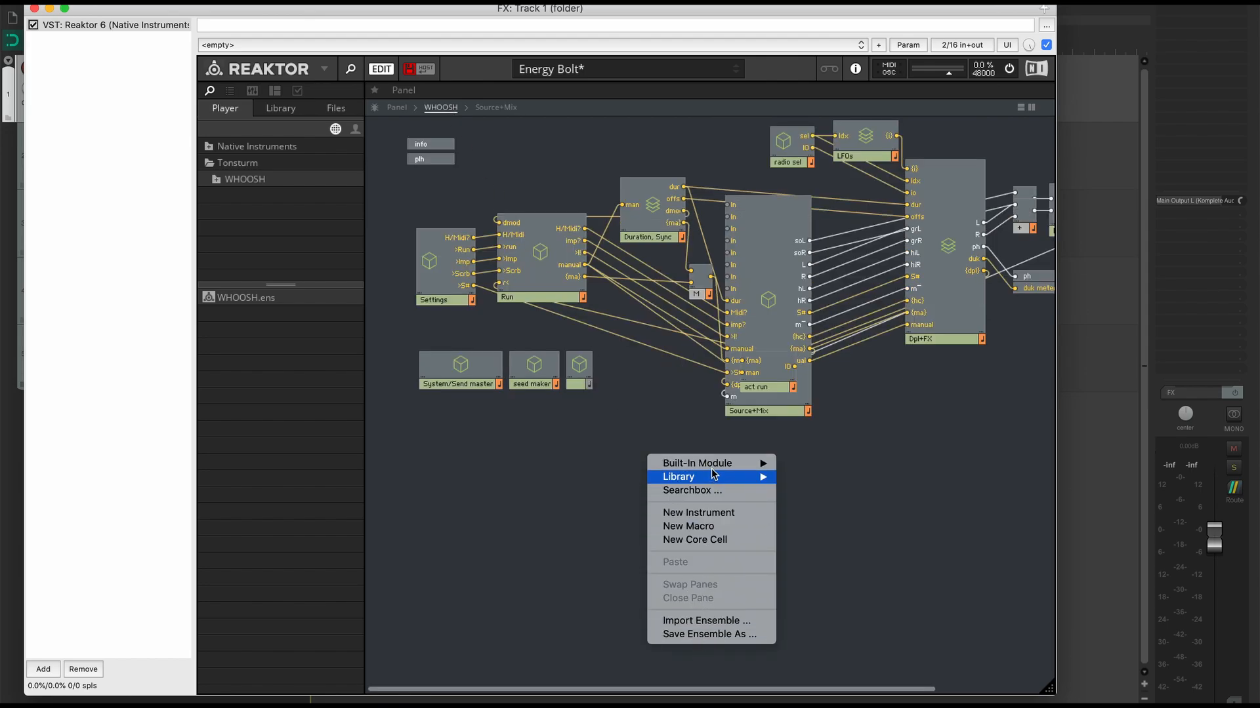
{"action": "mouse_move", "coordinate": [714, 466]}
{"action": "mouse_move", "coordinate": [814, 701]}
{"action": "left_click", "coordinate": [949, 621]}
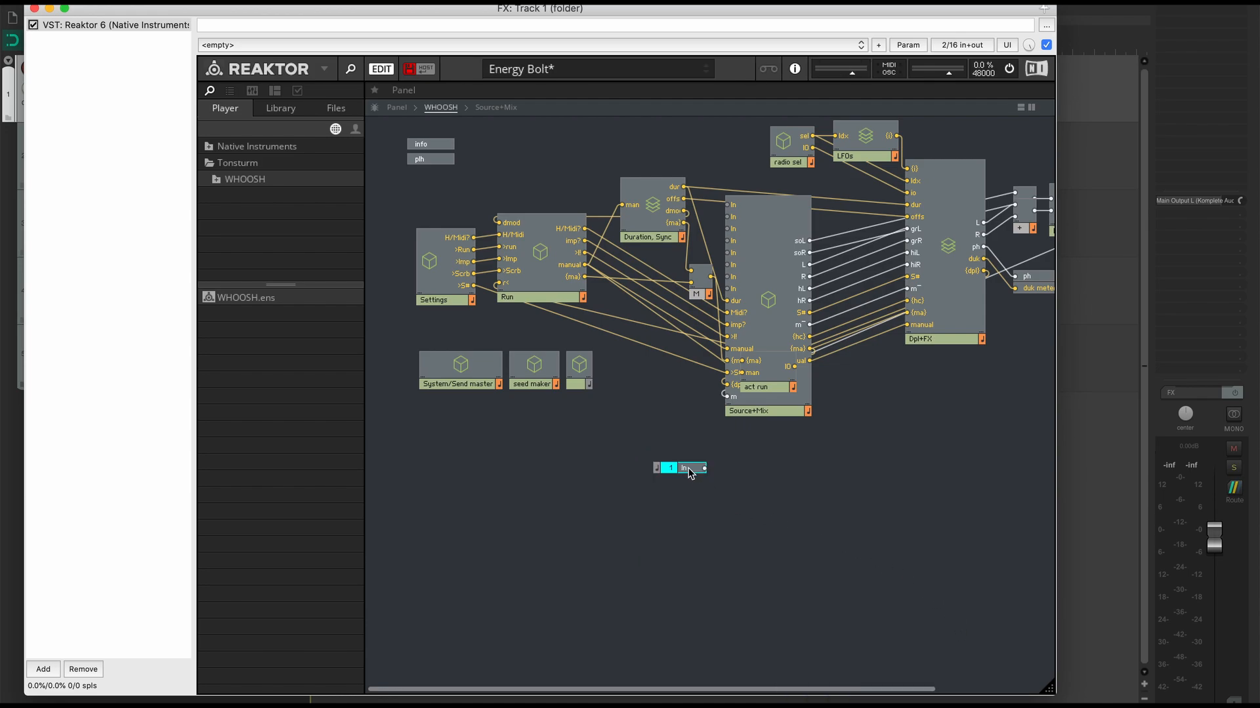
Step: Duplicate the WHOOSH-level In terminal until inputs 1 to 8 are stacked in a column
{"action": "key", "text": "super+d"}
{"action": "left_click_drag", "start_coordinate": [682, 480], "coordinate": [678, 522]}
{"action": "left_click", "coordinate": [681, 465], "text": "shift"}
{"action": "key", "text": "super+d"}
{"action": "left_click_drag", "start_coordinate": [681, 453], "coordinate": [677, 529]}
{"action": "key", "text": "super+d"}
{"action": "left_click_drag", "start_coordinate": [675, 536], "coordinate": [672, 596]}
{"action": "left_click", "coordinate": [737, 564]}
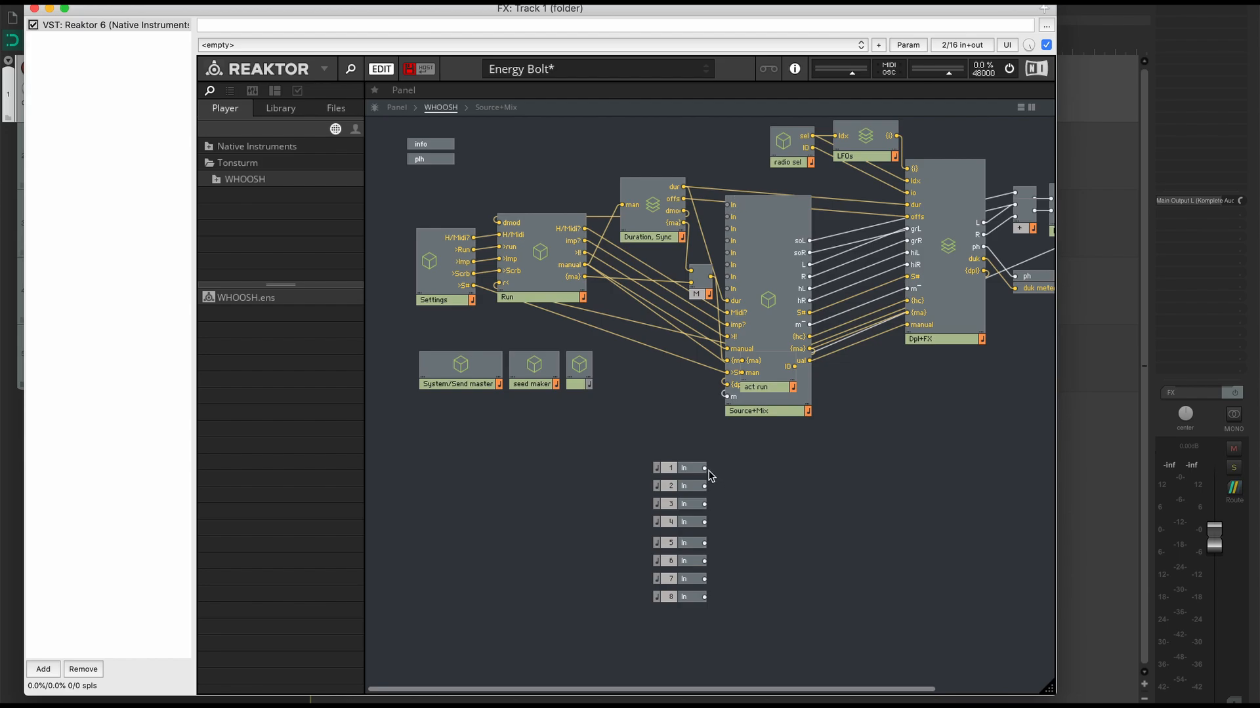
Step: Wire inputs 1 to 8 in order to Source+Mix's eight In ports and return to the Whoosh panel view
{"action": "left_click_drag", "start_coordinate": [706, 471], "coordinate": [727, 218]}
{"action": "left_click_drag", "start_coordinate": [705, 505], "coordinate": [727, 230]}
{"action": "left_click_drag", "start_coordinate": [705, 544], "coordinate": [727, 266]}
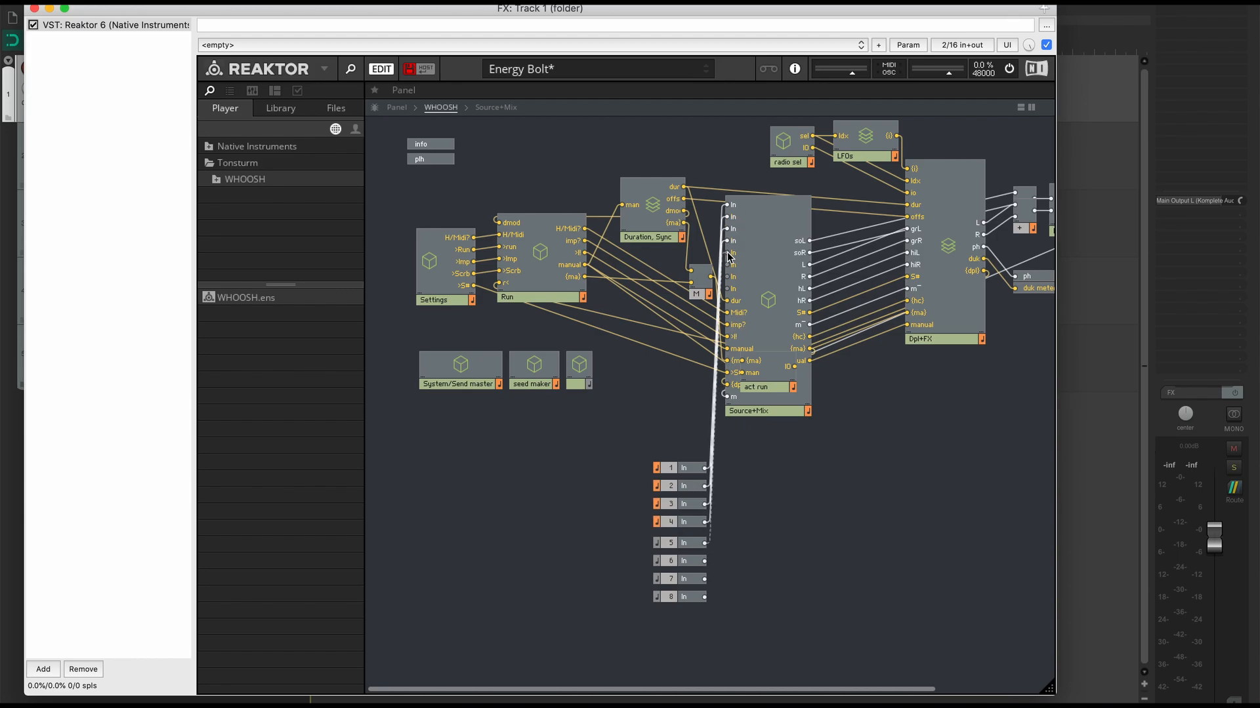
{"action": "left_click_drag", "start_coordinate": [706, 578], "coordinate": [727, 288]}
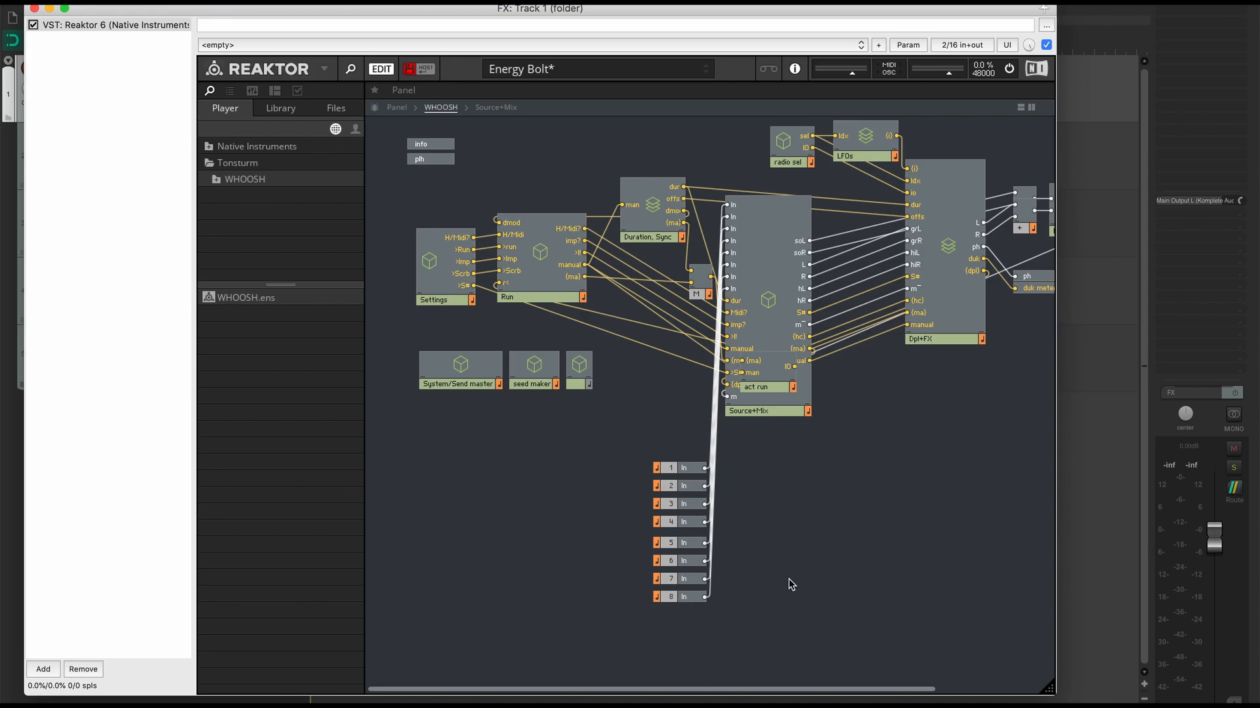
{"action": "left_click", "coordinate": [396, 109]}
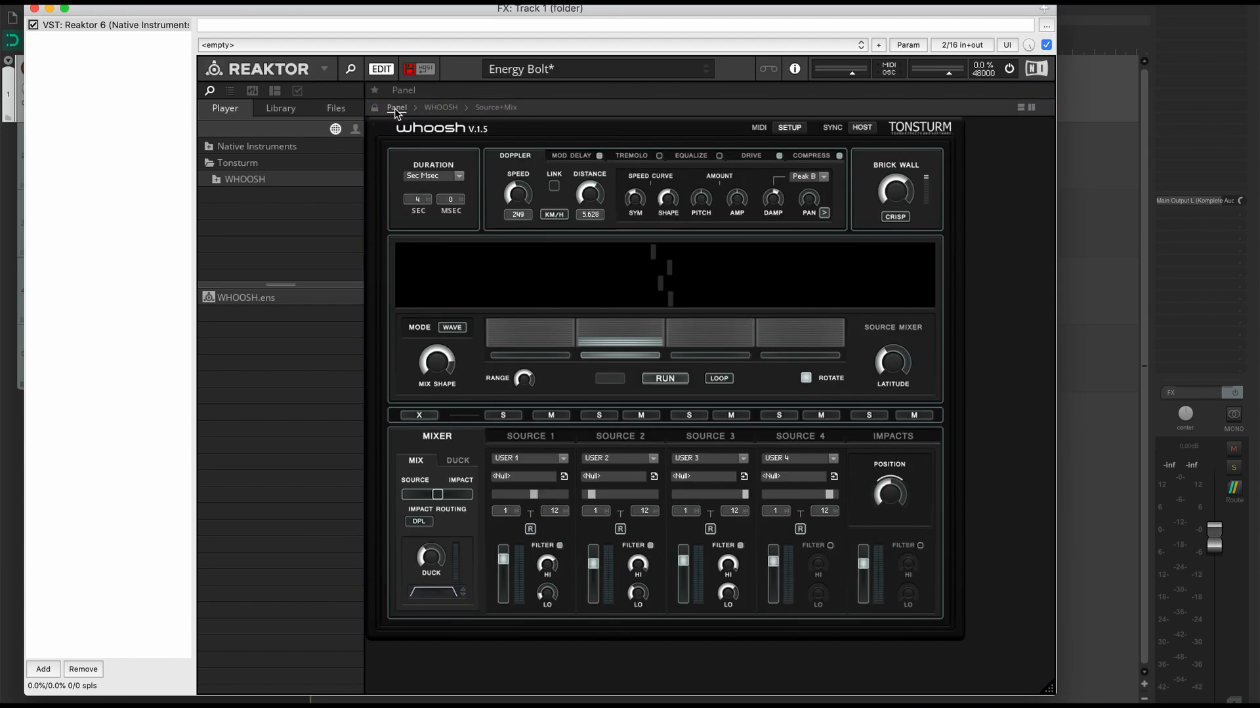
Step: In Reaktor's plug-in pin connector, set the track channels to 8 and clear the input pins for track channels 3 to 8
{"action": "left_click_drag", "start_coordinate": [106, 15], "coordinate": [383, 6]}
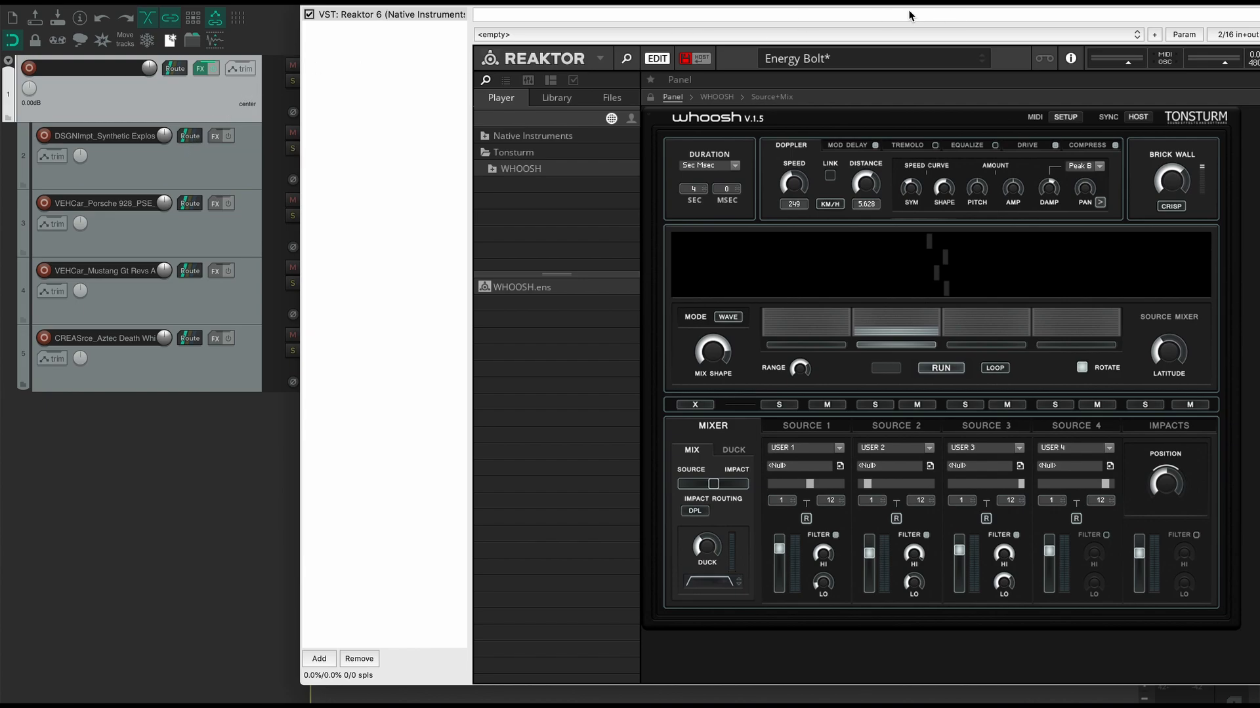
{"action": "left_click_drag", "start_coordinate": [910, 4], "coordinate": [716, 64]}
{"action": "left_click", "coordinate": [1042, 94]}
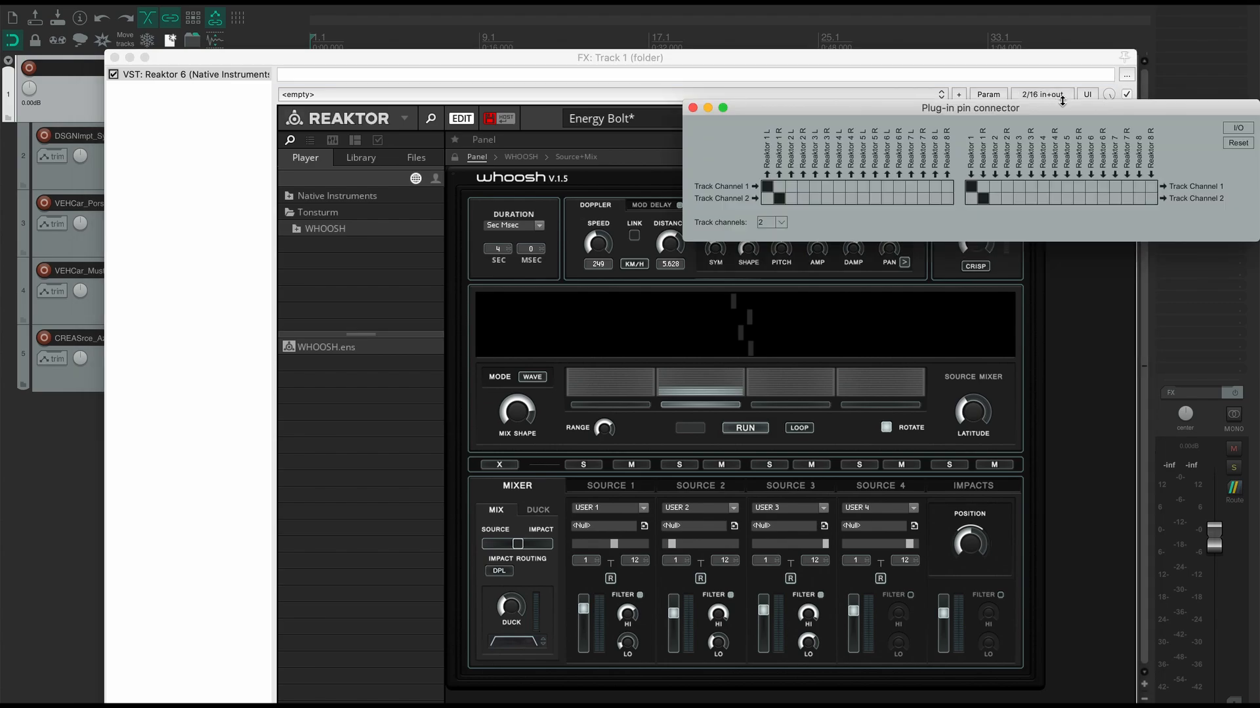
{"action": "left_click", "coordinate": [780, 223]}
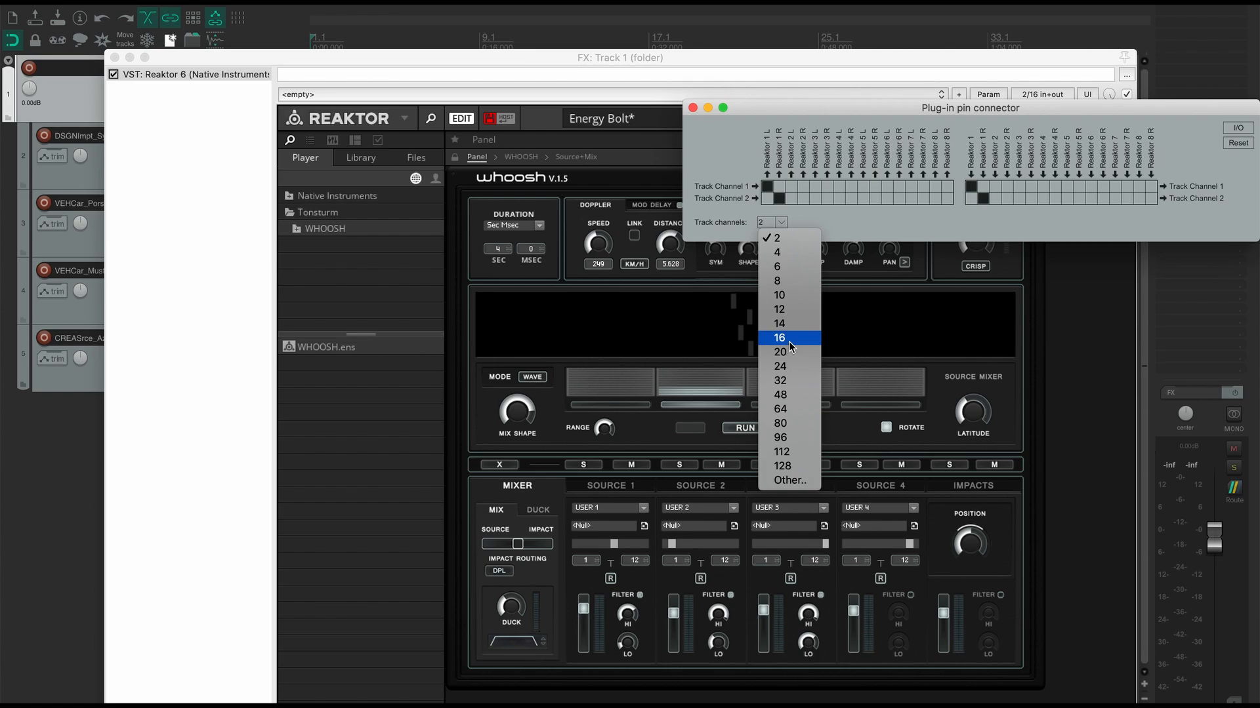
{"action": "left_click", "coordinate": [790, 281]}
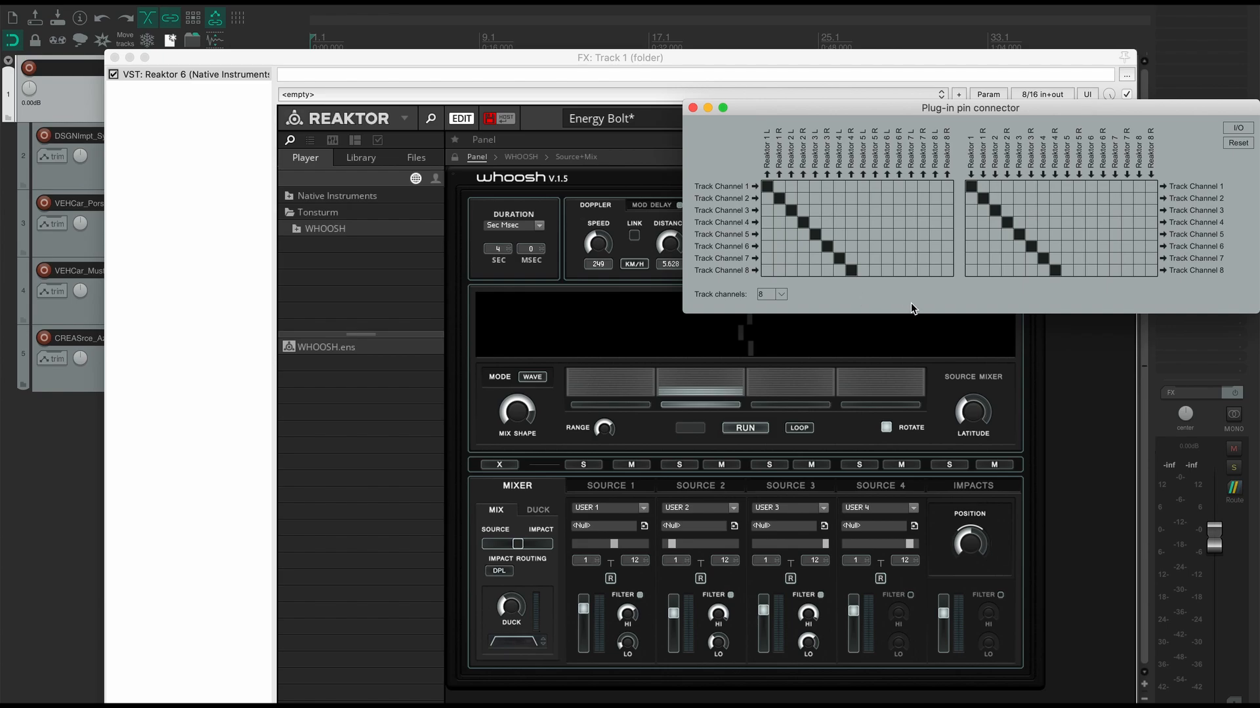
{"action": "left_click", "coordinate": [850, 270]}
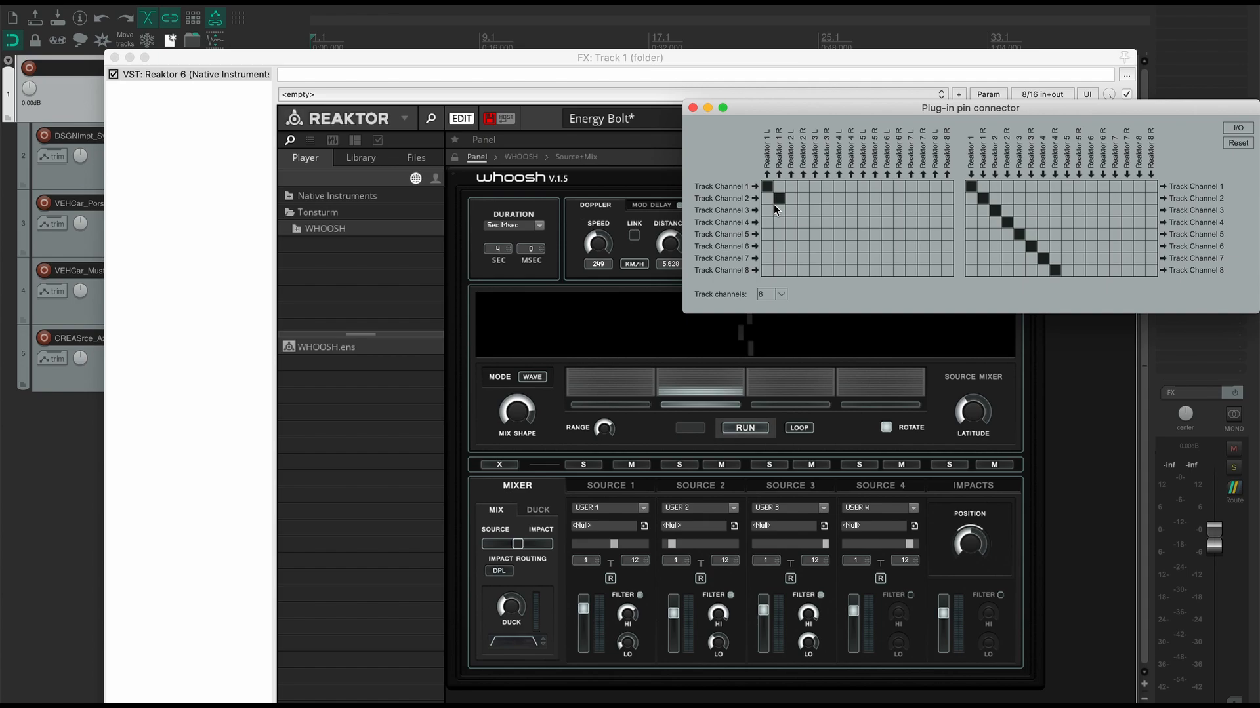
{"action": "left_click", "coordinate": [692, 109]}
Step: Create a send from the DSGNImpt_Synthetic Explos track to the Reaktor folder track, with destination channels 1/2
{"action": "left_click_drag", "start_coordinate": [469, 62], "coordinate": [652, 56]}
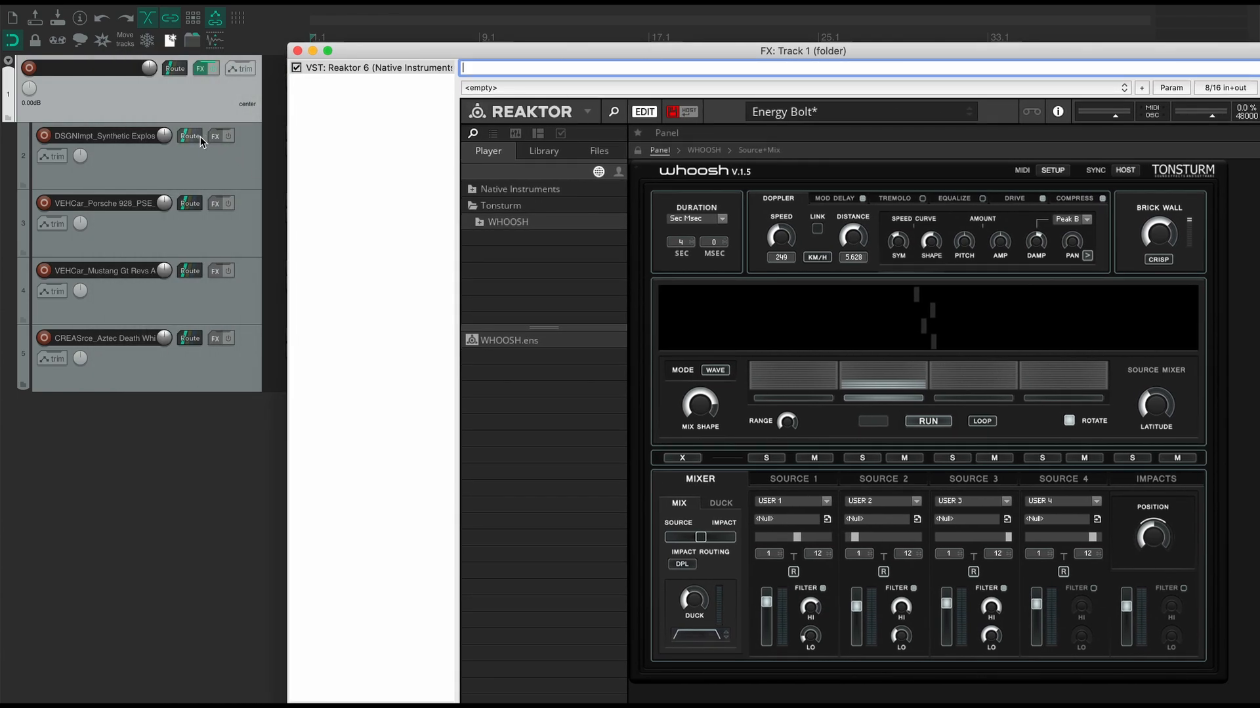
{"action": "left_click_drag", "start_coordinate": [194, 139], "coordinate": [739, 324]}
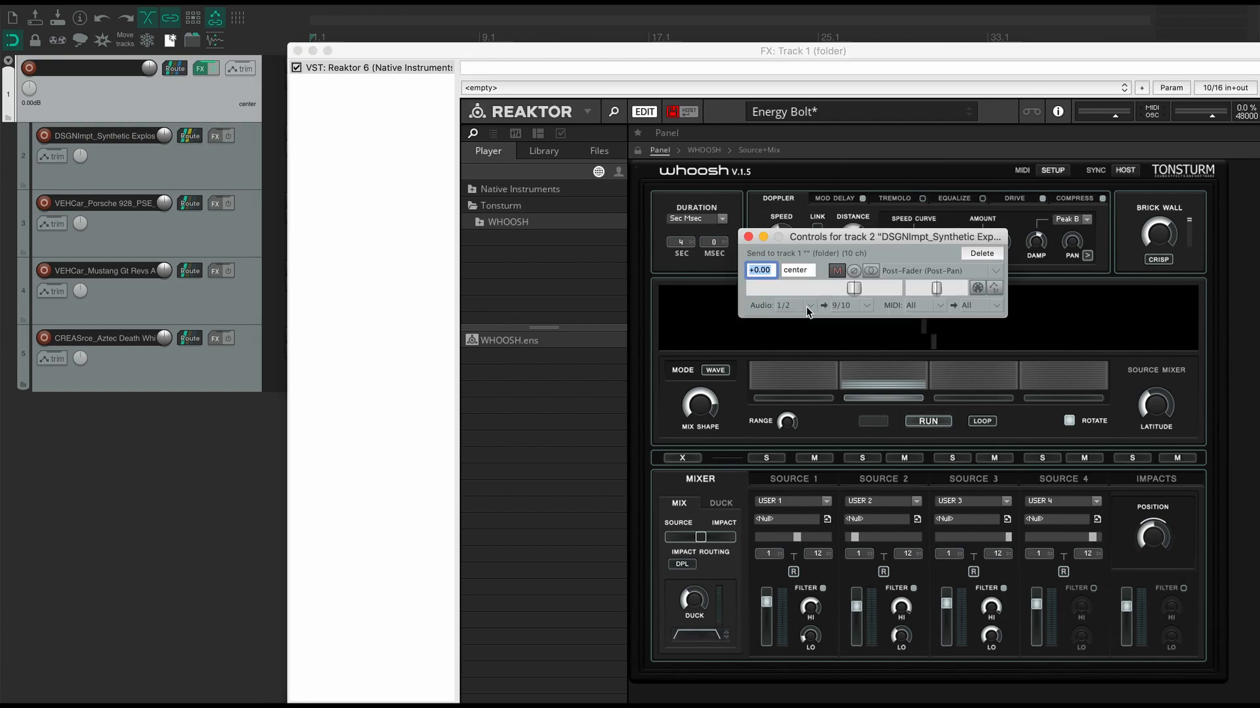
{"action": "left_click", "coordinate": [871, 311]}
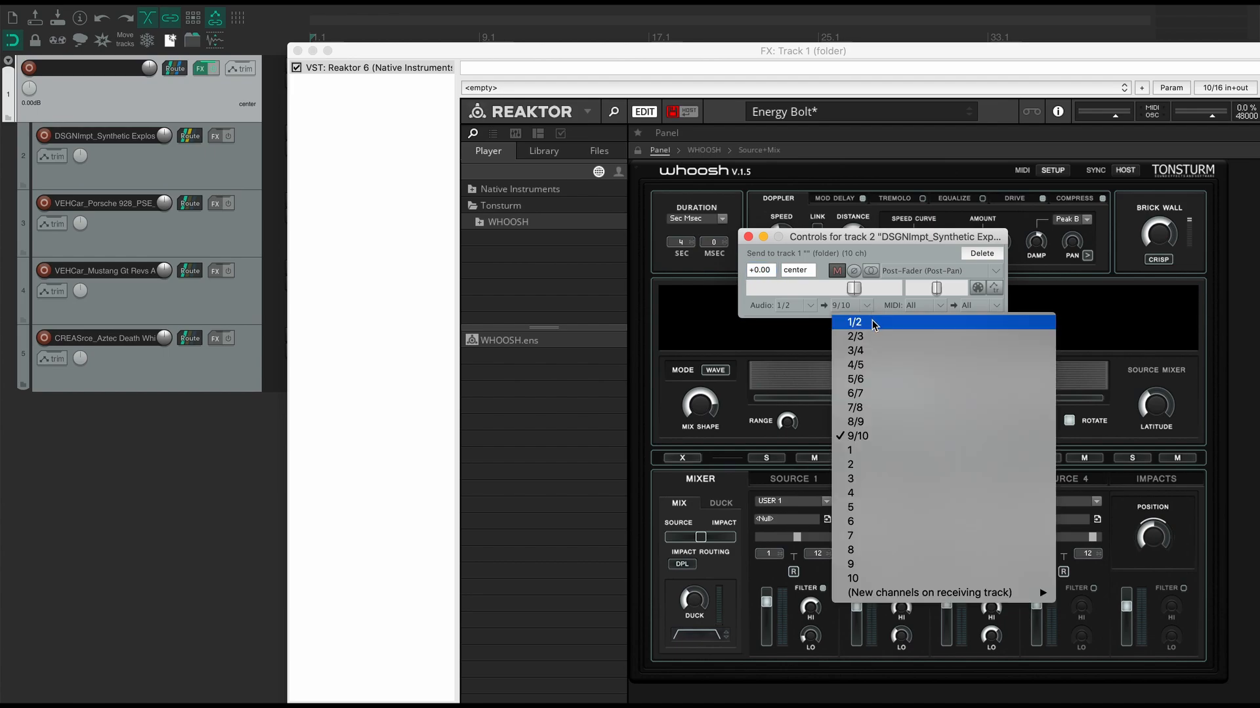
{"action": "left_click", "coordinate": [873, 324]}
{"action": "left_click", "coordinate": [748, 237]}
Step: Create a send from the VEHCar_Porsche 928 track to the Reaktor folder track, with destination channels 3/4
{"action": "left_click_drag", "start_coordinate": [198, 211], "coordinate": [745, 317]}
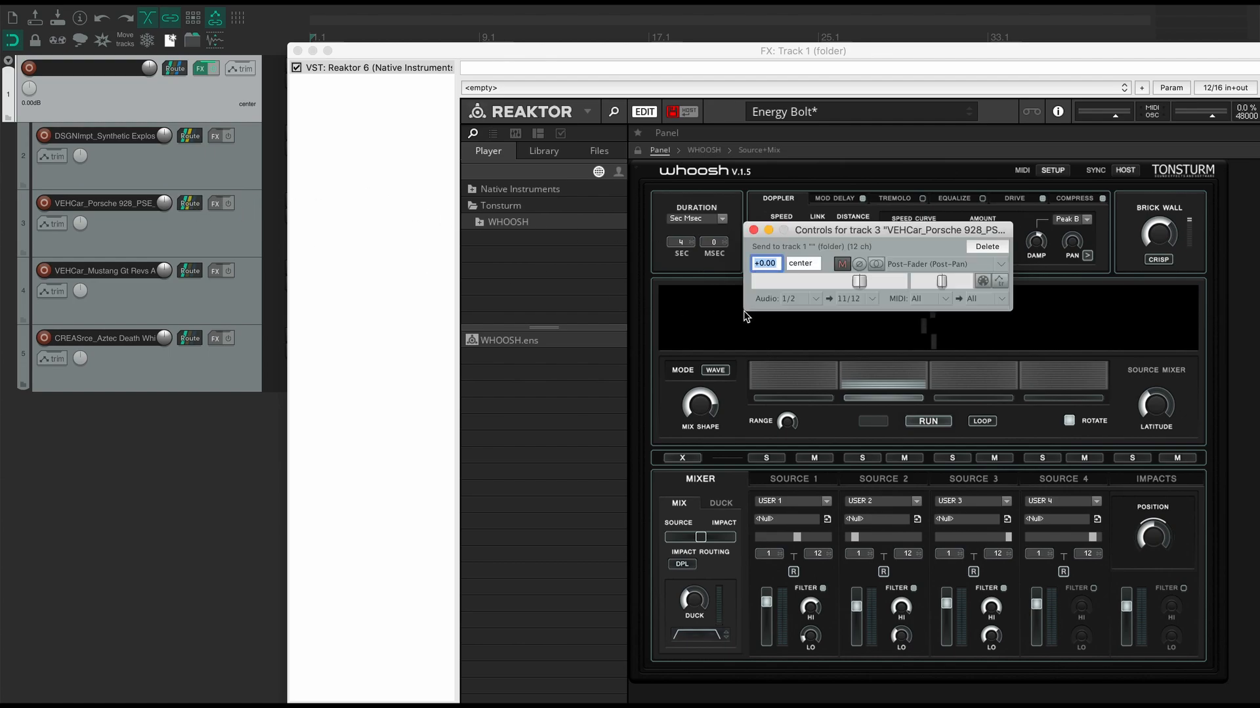
{"action": "left_click", "coordinate": [864, 299]}
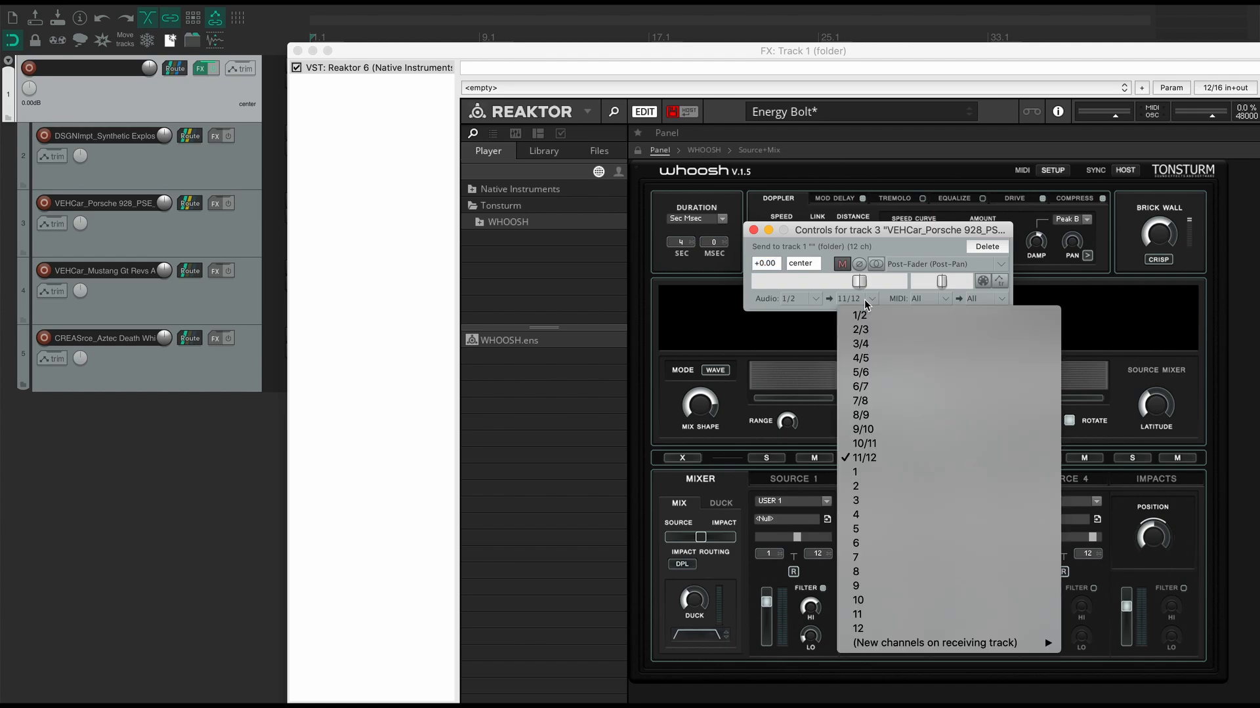
{"action": "left_click", "coordinate": [872, 346]}
{"action": "left_click", "coordinate": [753, 230]}
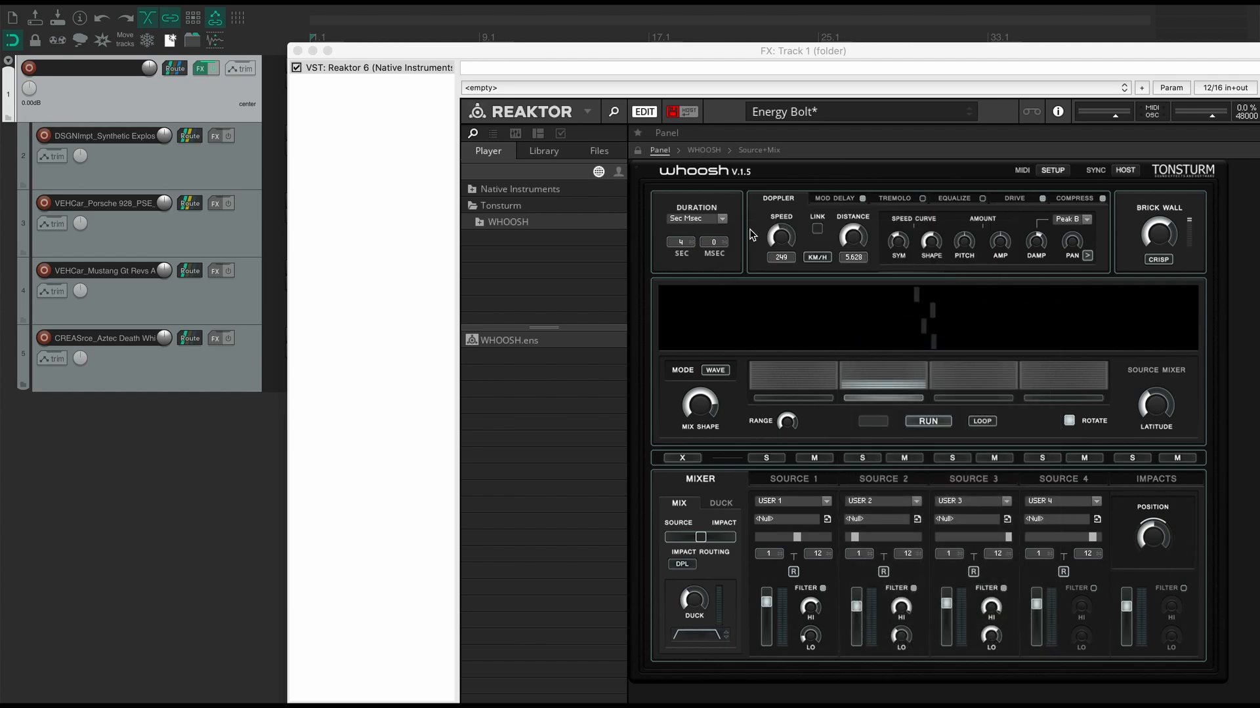
Step: Create a send from the VEHCar_Mustang Gt Revs track to the Reaktor folder track, with destination channels 5/6
{"action": "left_click_drag", "start_coordinate": [190, 271], "coordinate": [797, 313]}
{"action": "left_click", "coordinate": [908, 297]}
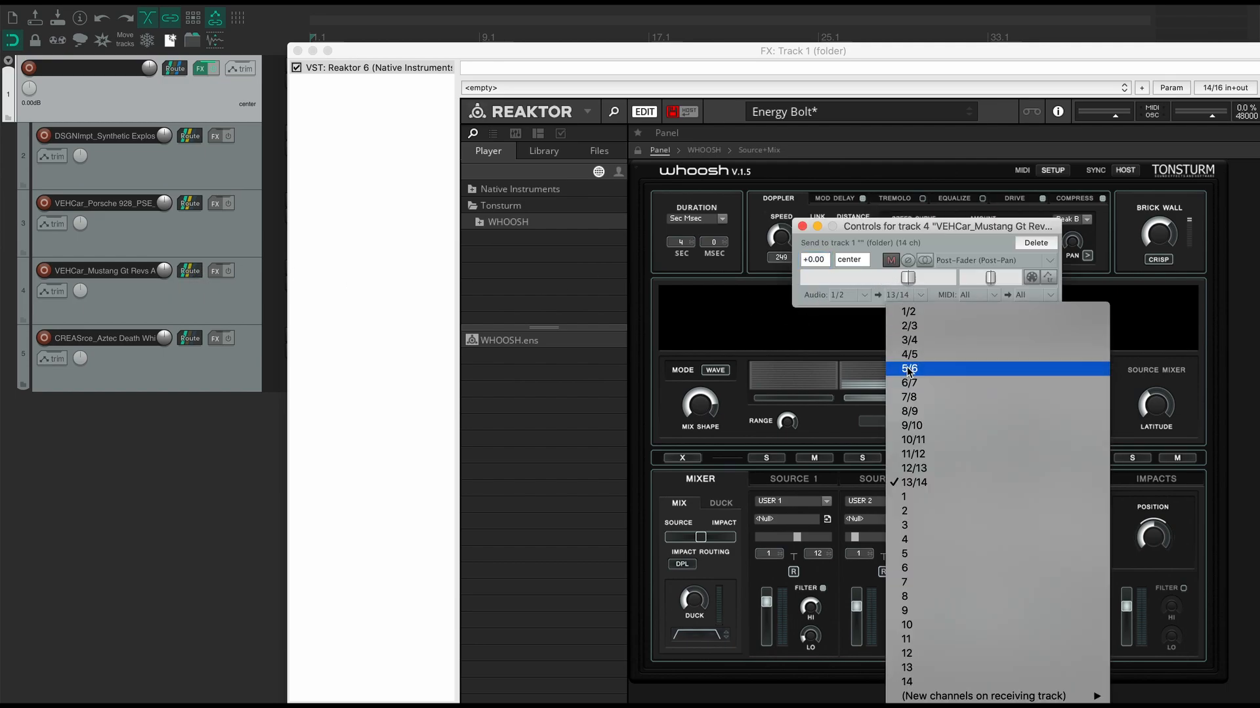
{"action": "left_click", "coordinate": [921, 373]}
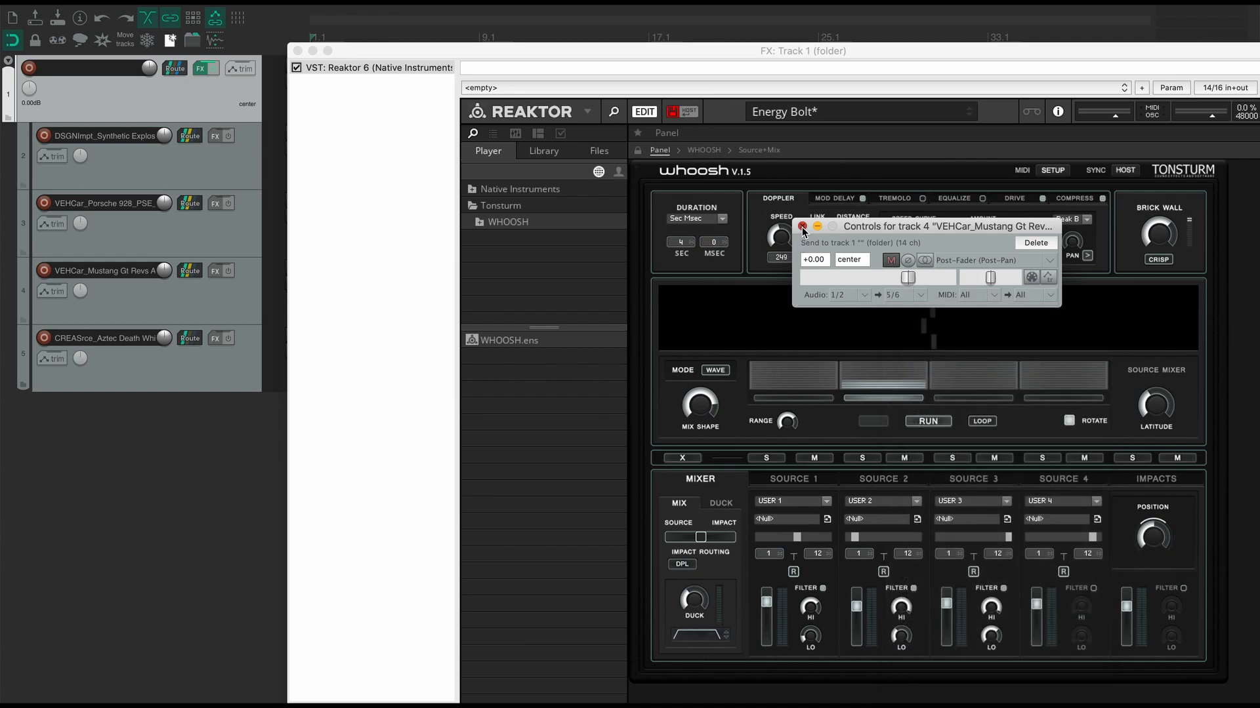
{"action": "left_click", "coordinate": [802, 227]}
Step: Send the CREASrce_Aztec Death track to the Reaktor folder track's channels 7/8 and move the plug-in window off the arrangement
{"action": "left_click_drag", "start_coordinate": [195, 342], "coordinate": [840, 314]}
{"action": "left_click", "coordinate": [956, 297]}
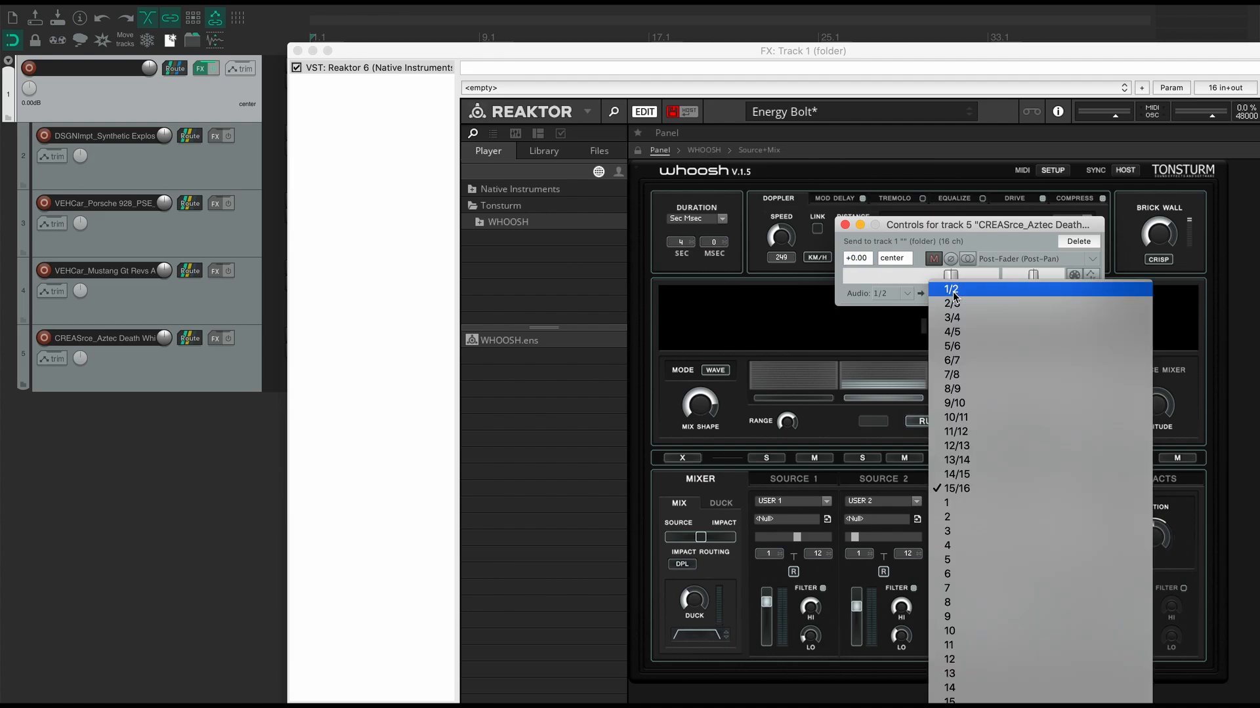
{"action": "left_click", "coordinate": [963, 379]}
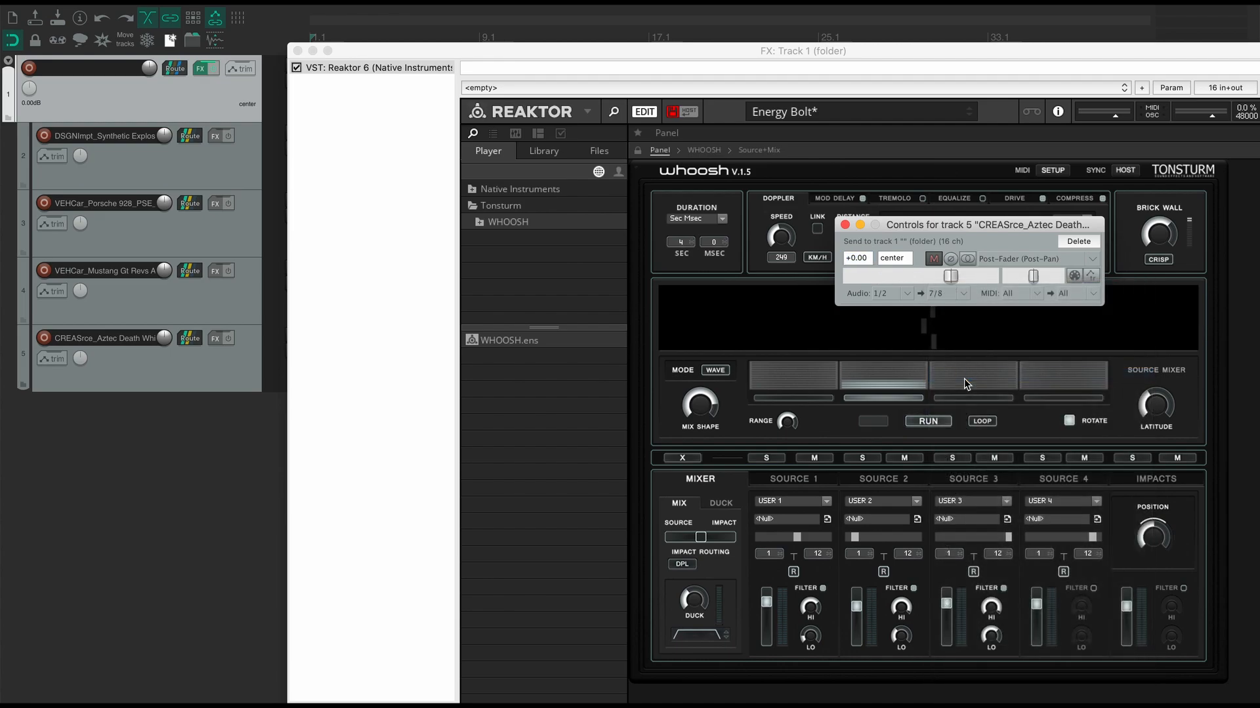
{"action": "left_click", "coordinate": [845, 225]}
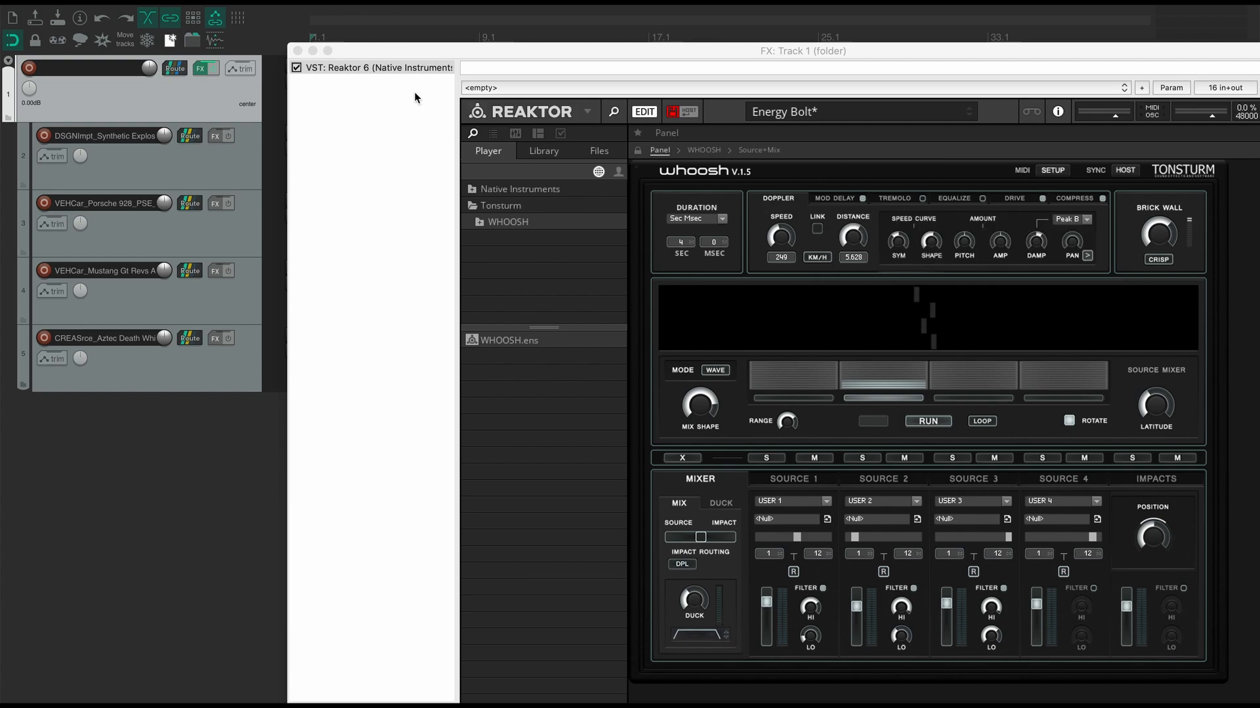
{"action": "left_click_drag", "start_coordinate": [423, 55], "coordinate": [426, 339]}
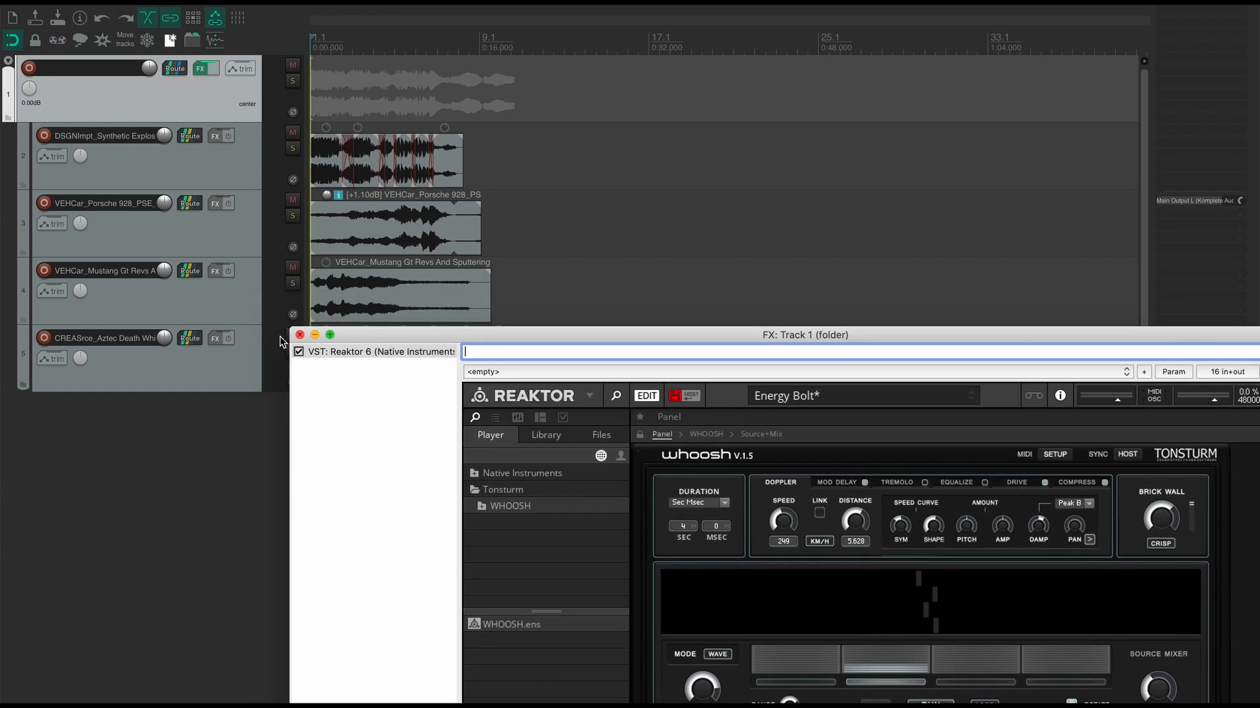
{"action": "left_click_drag", "start_coordinate": [541, 334], "coordinate": [412, 336]}
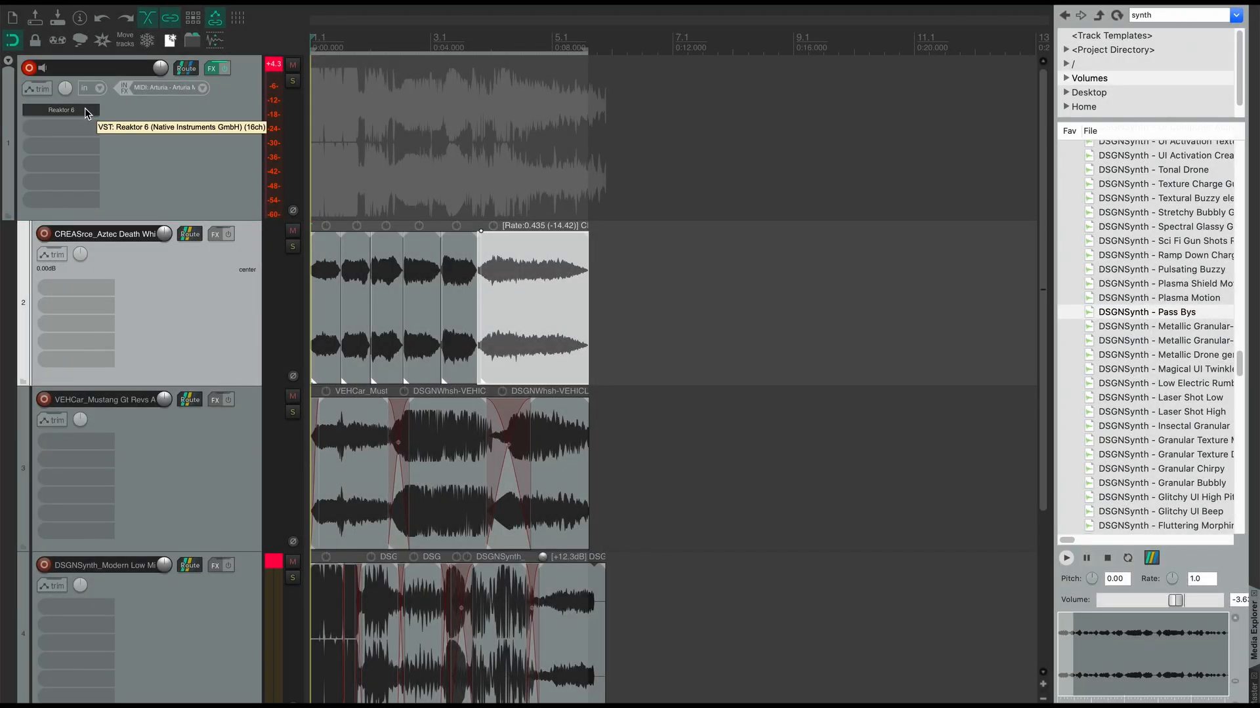
Step: Open the folder track's Reaktor, switch Whoosh from HOST to MIDI with MANUAL enabled, and audition the tracks through it
{"action": "left_click", "coordinate": [85, 108]}
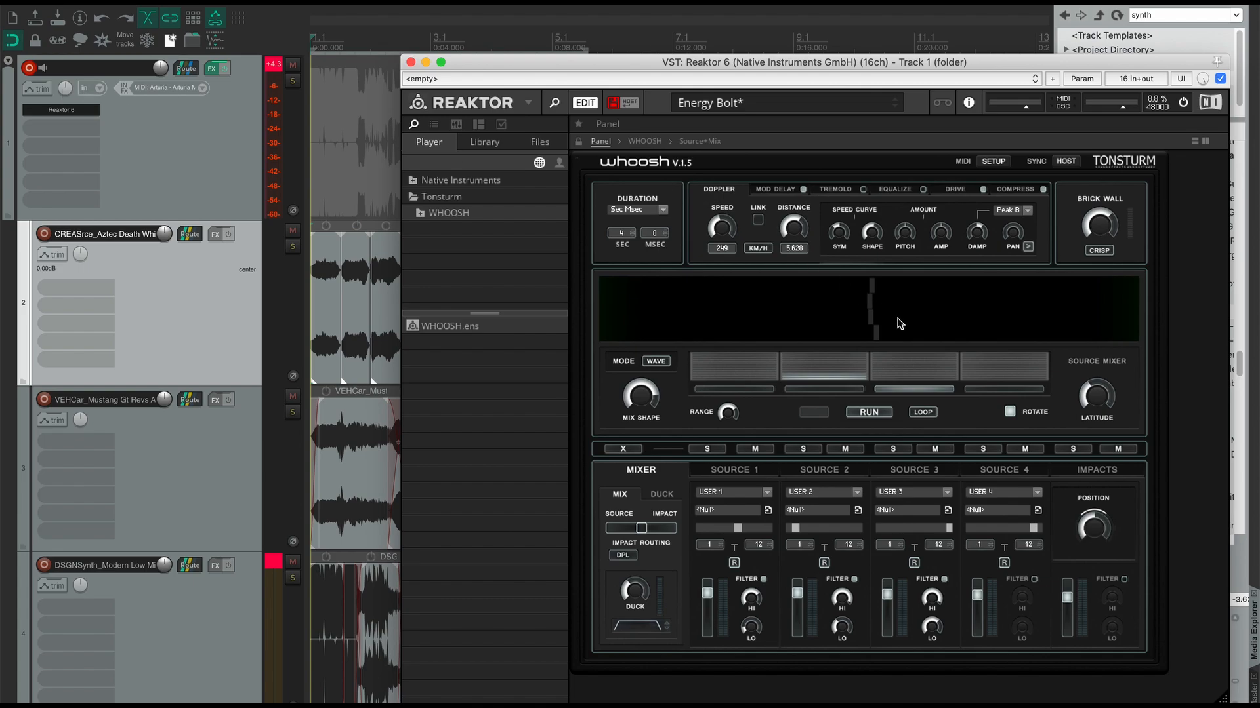
{"action": "left_click", "coordinate": [1071, 161]}
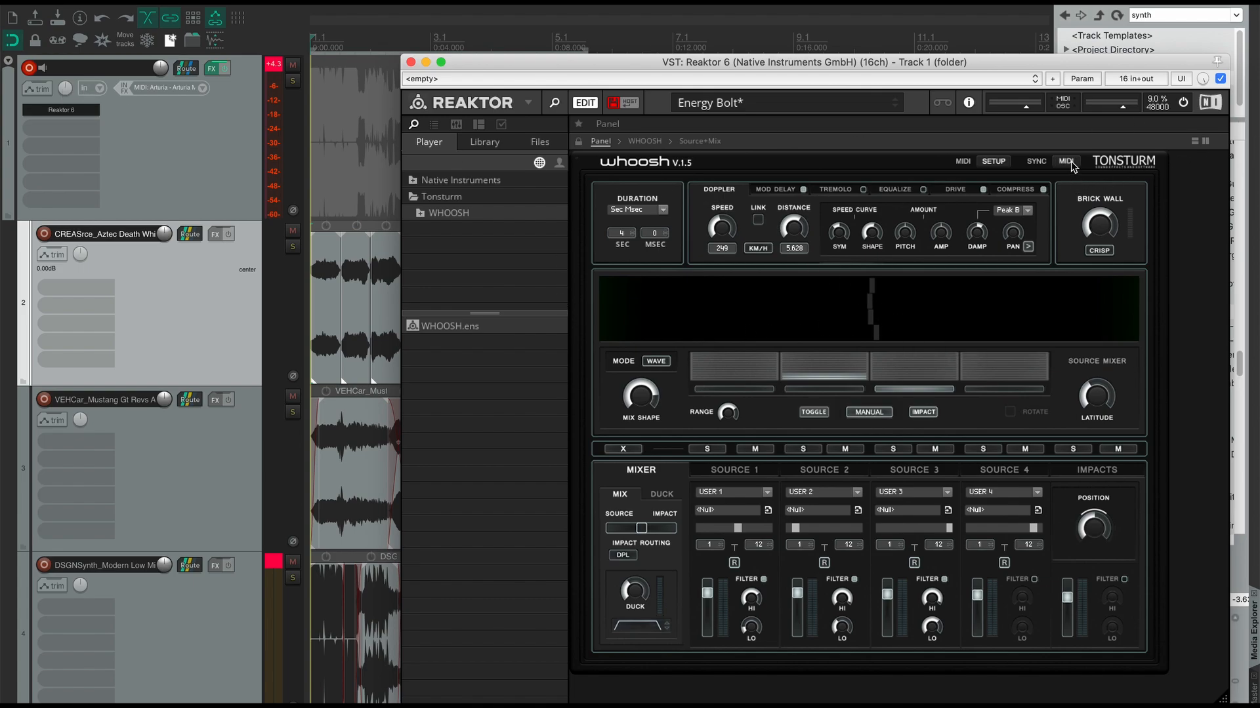
{"action": "left_click", "coordinate": [869, 413]}
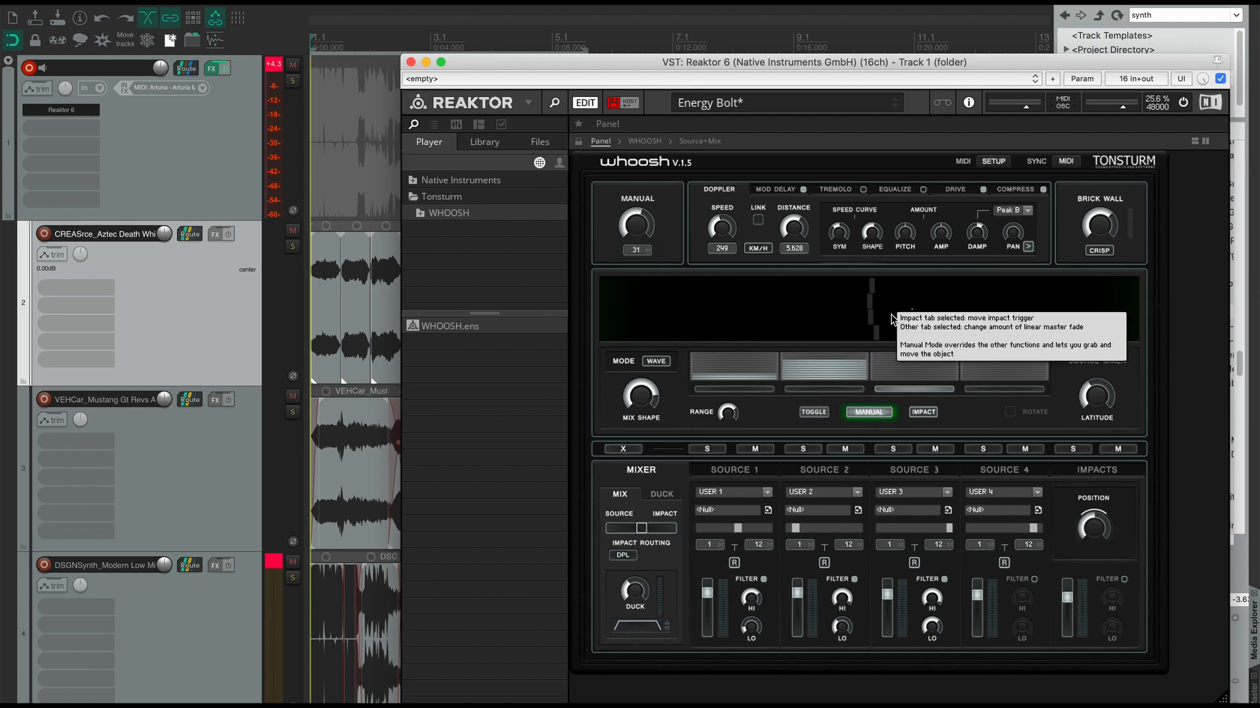
{"action": "left_click", "coordinate": [903, 365]}
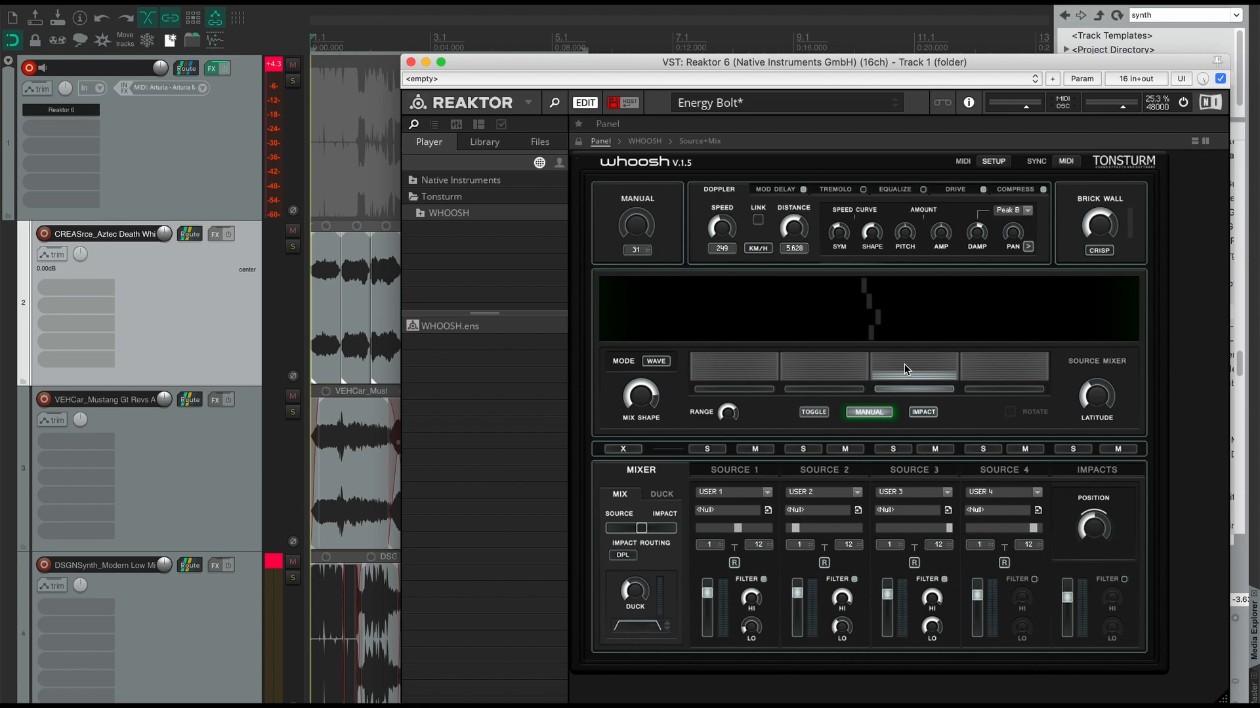
{"action": "key", "text": "space"}
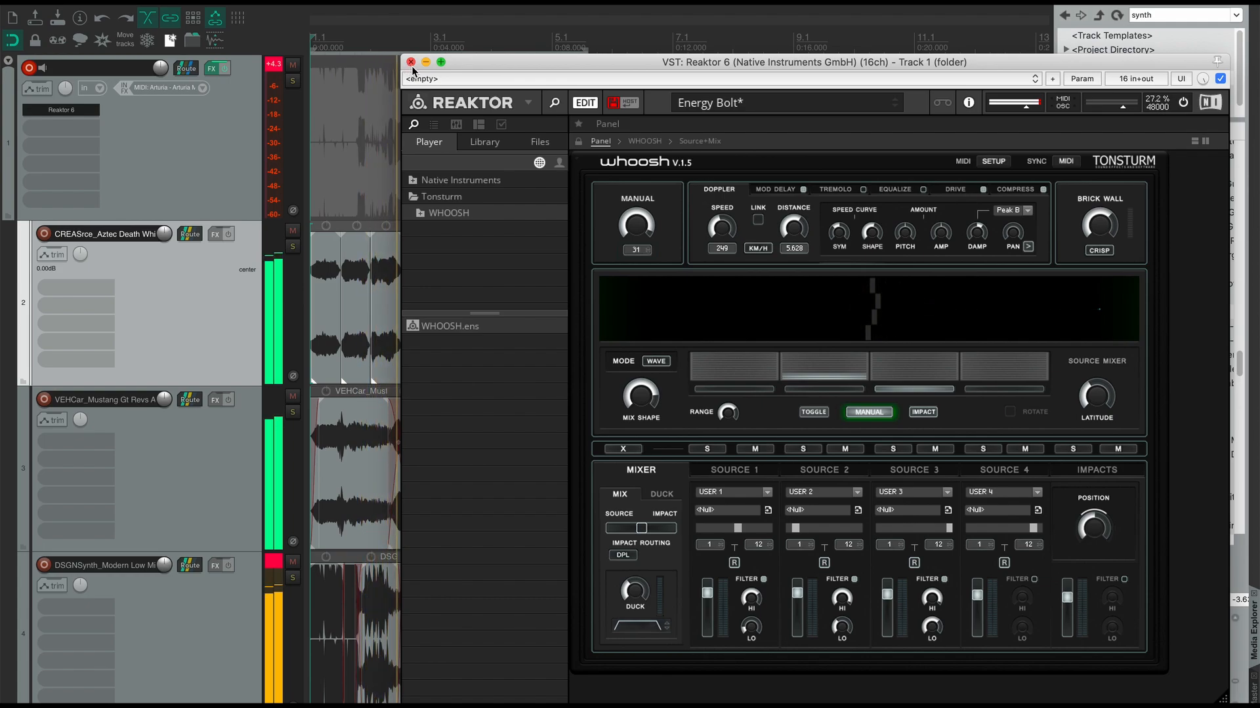
{"action": "key", "text": "space"}
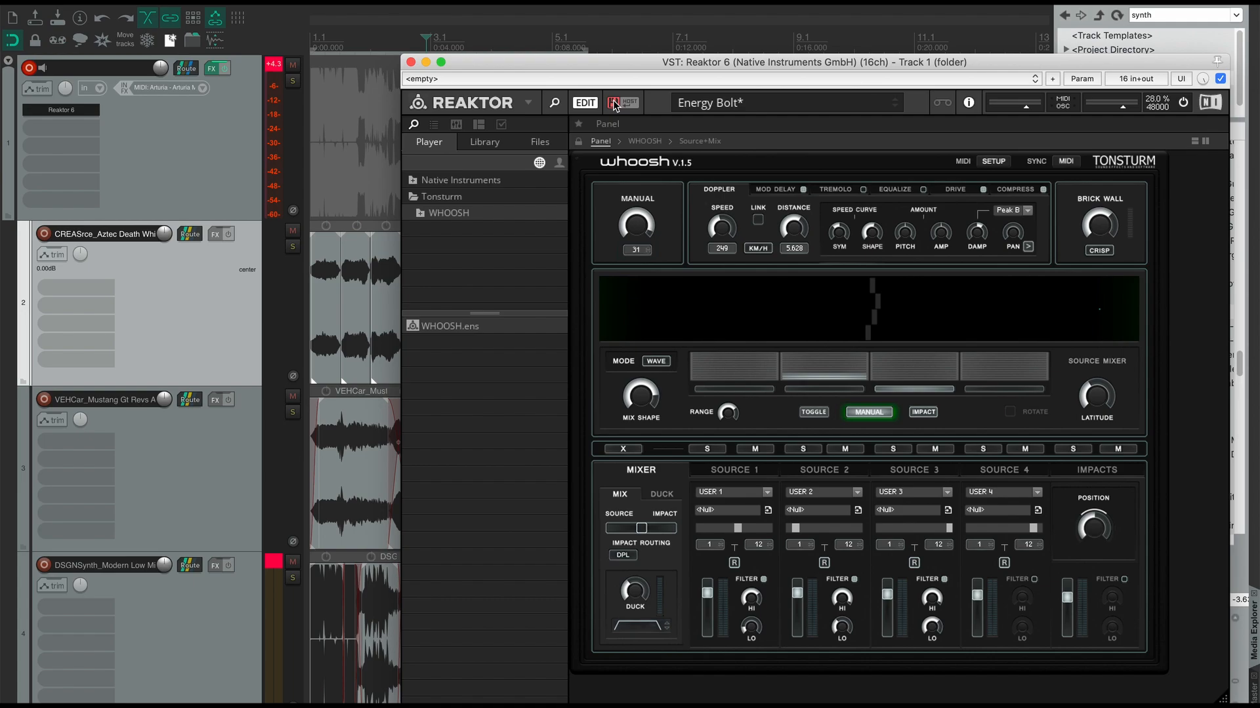
Step: Open the save dialog for the modified Whoosh ensemble, cancel it, and close the Reaktor window
{"action": "left_click", "coordinate": [614, 103]}
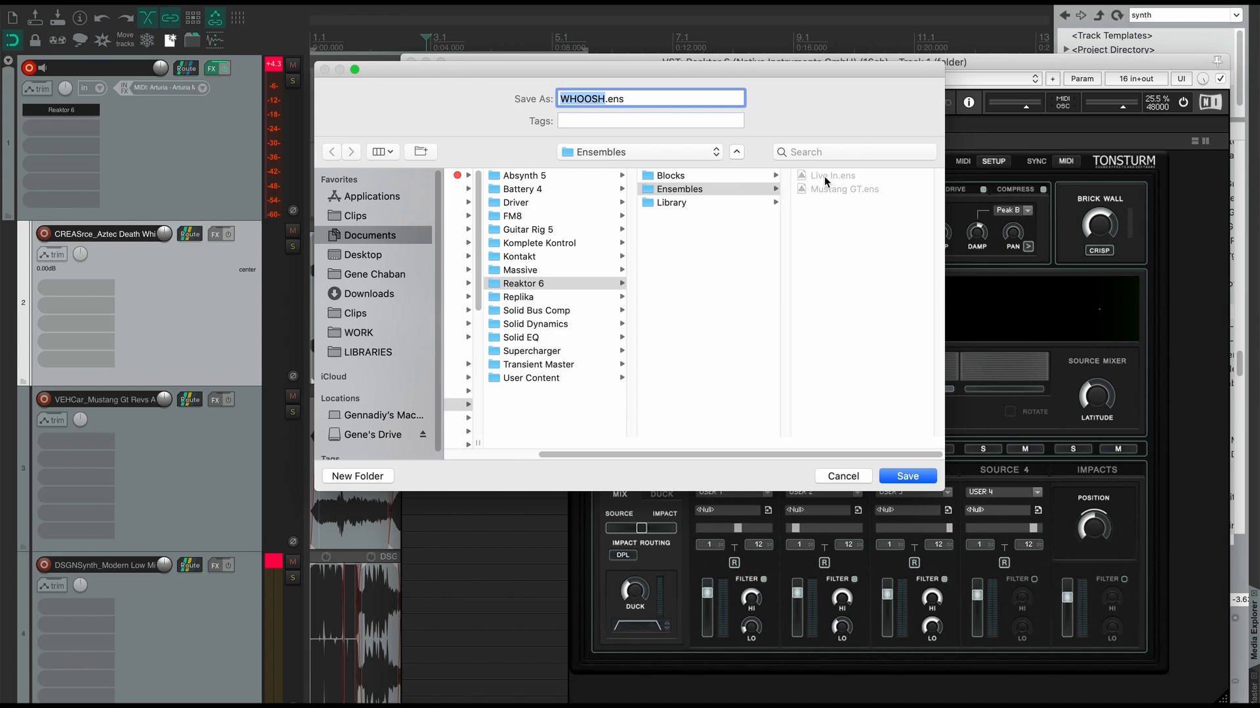
{"action": "left_click", "coordinate": [844, 478]}
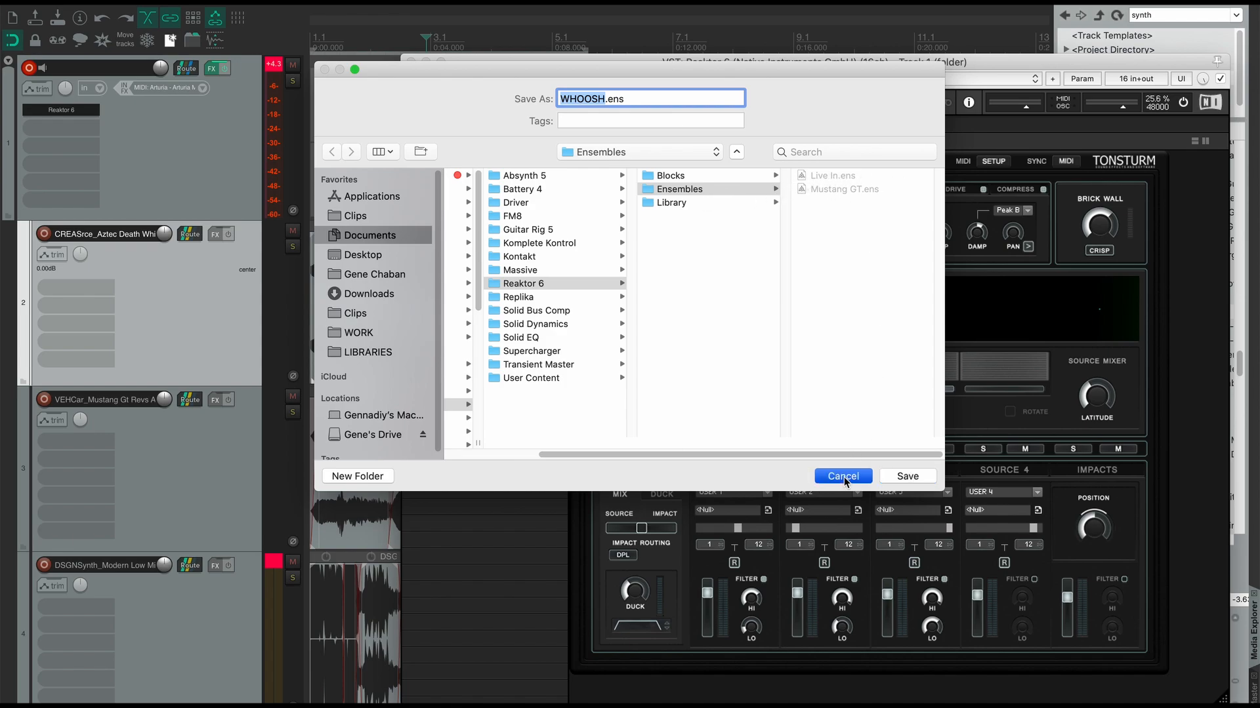
{"action": "left_click", "coordinate": [412, 62]}
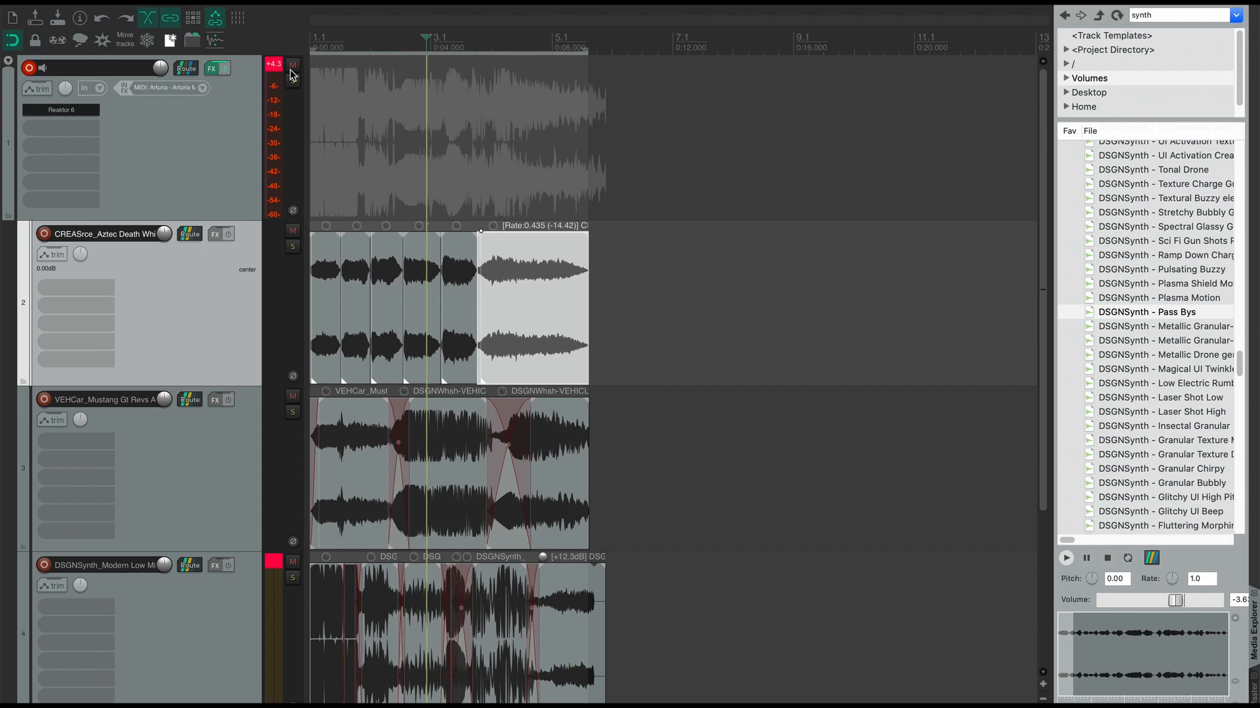
Step: Select the folder track with its four child tracks, open the track template save dialog, and cancel it
{"action": "left_click", "coordinate": [250, 160]}
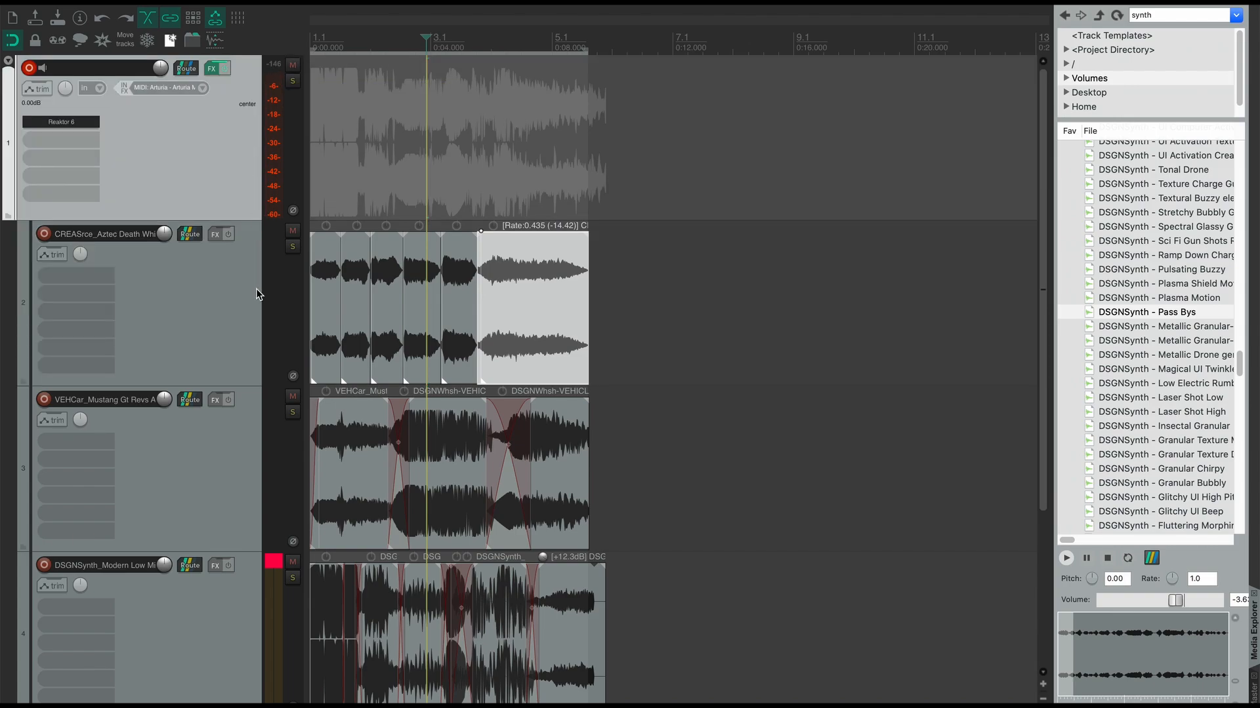
{"action": "scroll", "coordinate": [246, 367], "scroll_direction": "down", "scroll_amount": 3}
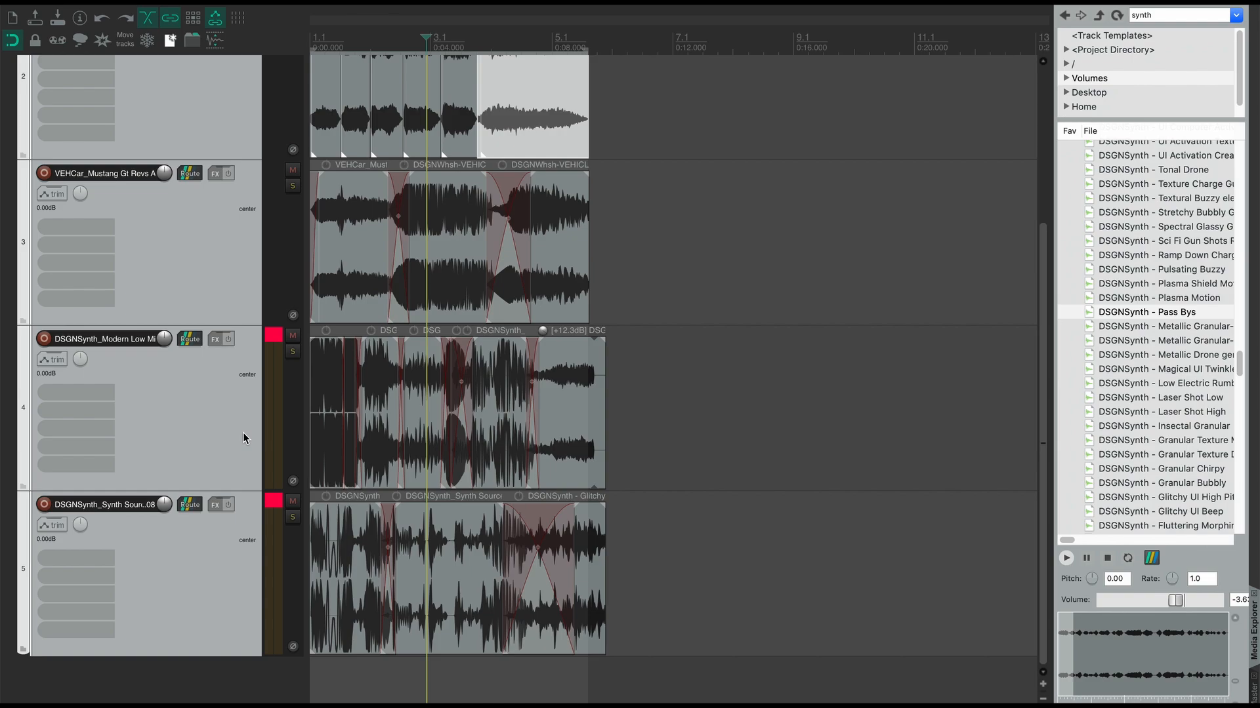
{"action": "scroll", "coordinate": [243, 431], "scroll_direction": "up", "scroll_amount": 3}
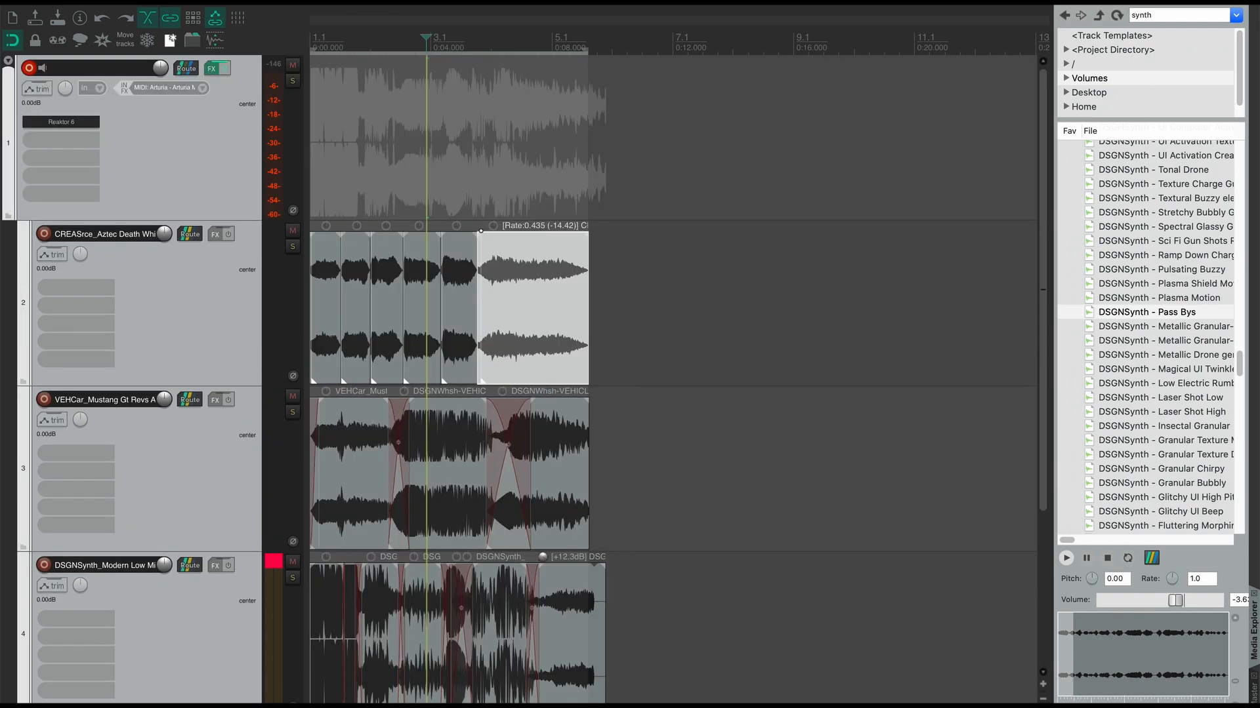
{"action": "right_click", "coordinate": [229, 125]}
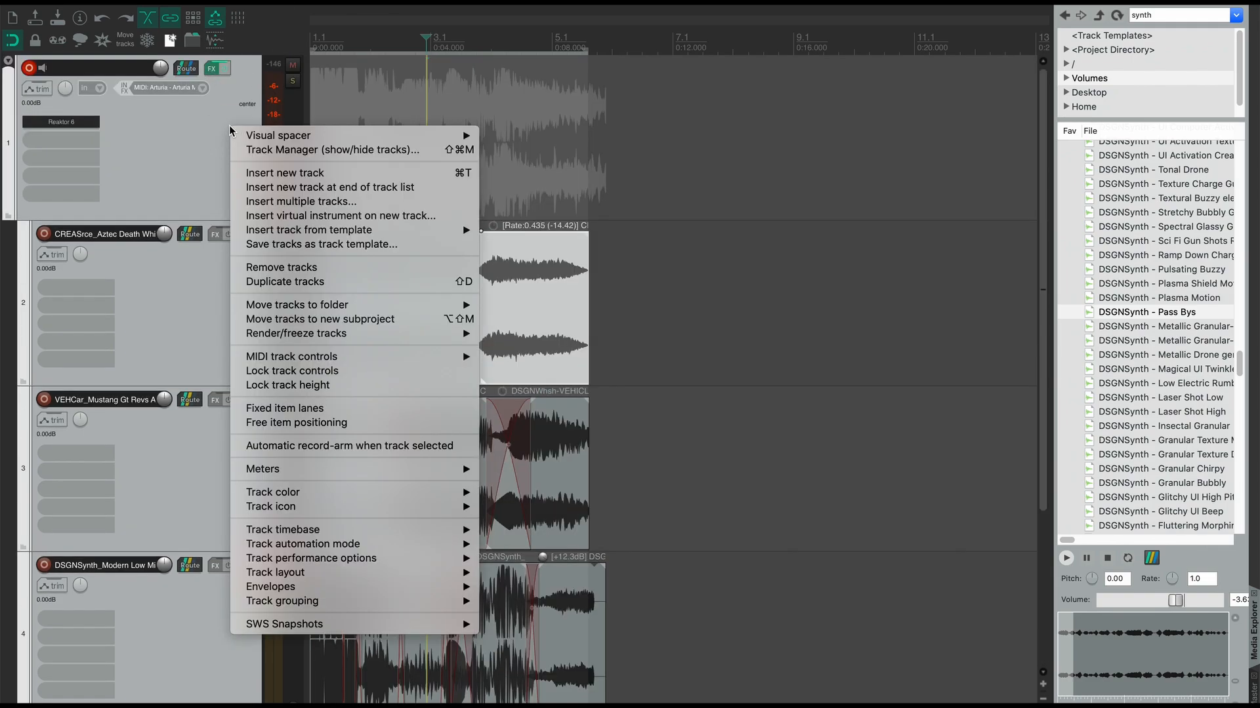
{"action": "left_click", "coordinate": [196, 125]}
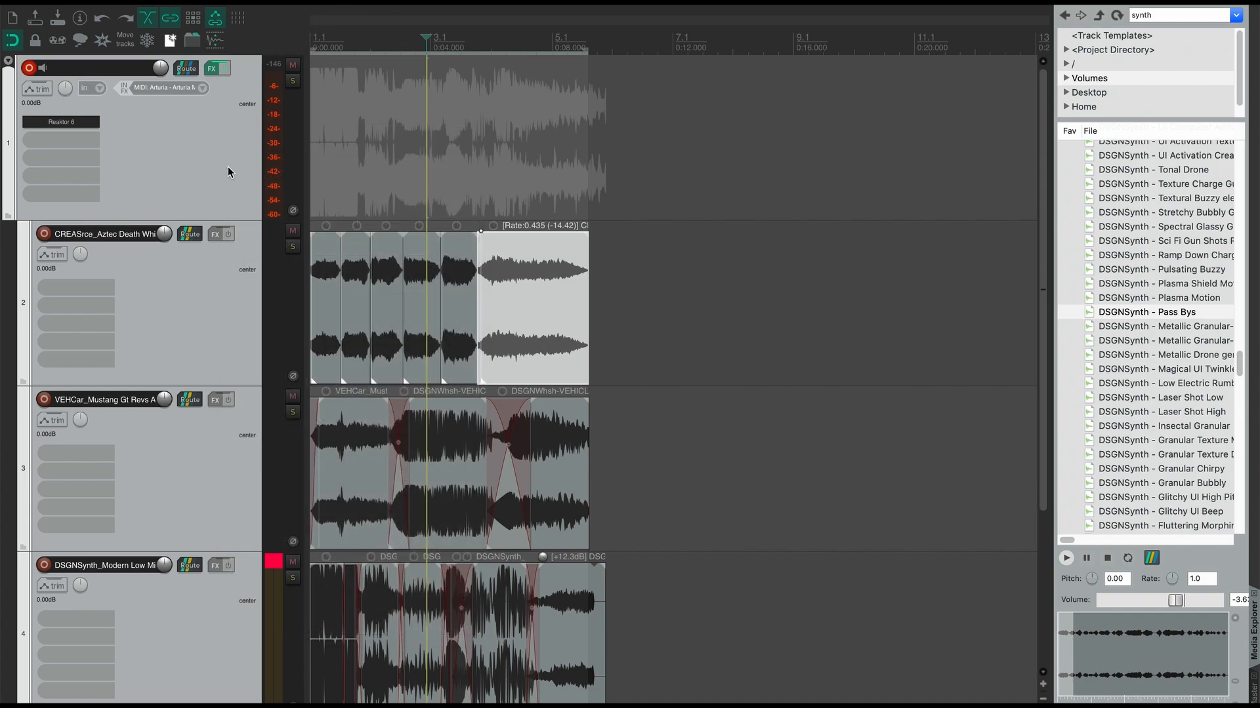
{"action": "left_click", "coordinate": [282, 2]}
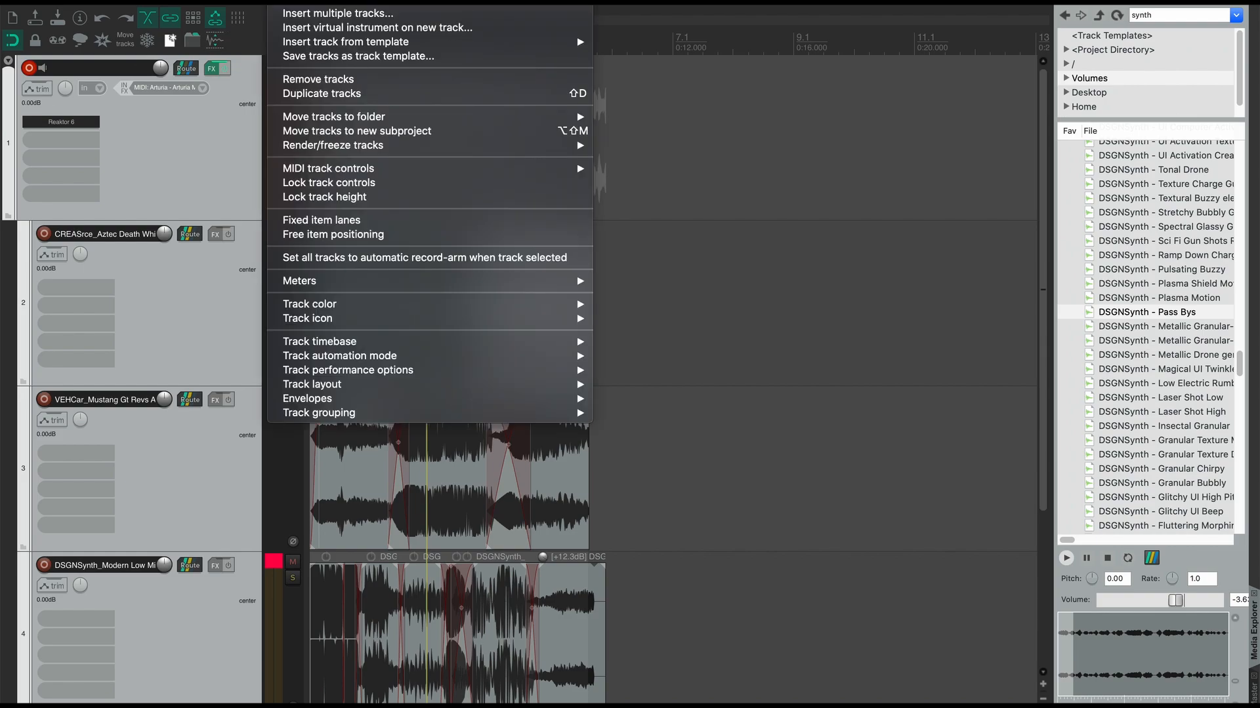
{"action": "left_click", "coordinate": [315, 57]}
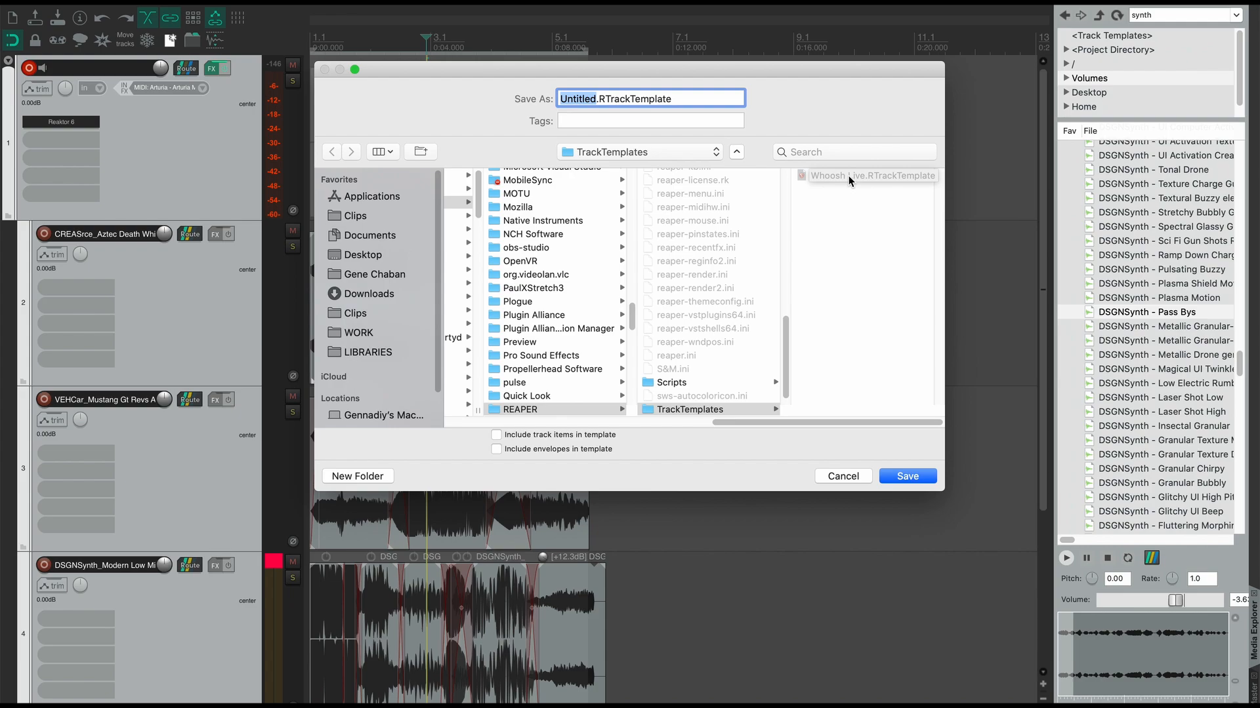
{"action": "left_click", "coordinate": [842, 477]}
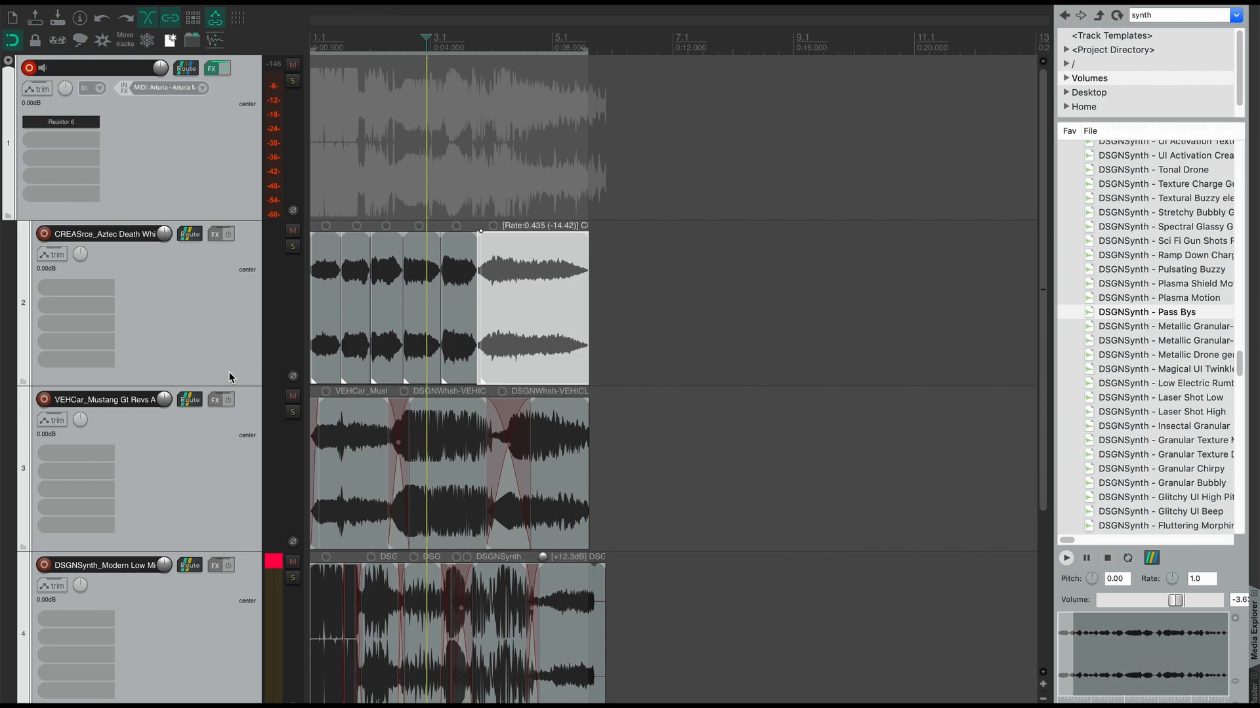
Step: Enable free item positioning on the CREASrce_Aztec Death track
{"action": "left_click", "coordinate": [230, 314]}
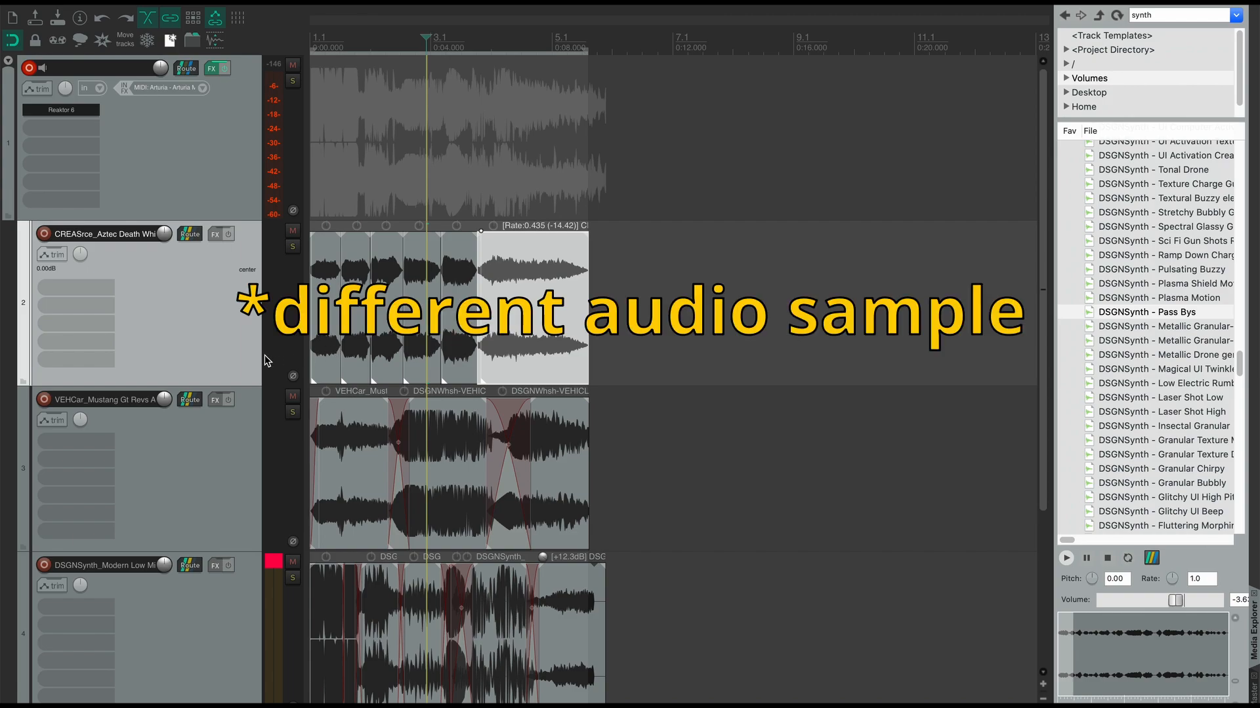
{"action": "right_click", "coordinate": [231, 326]}
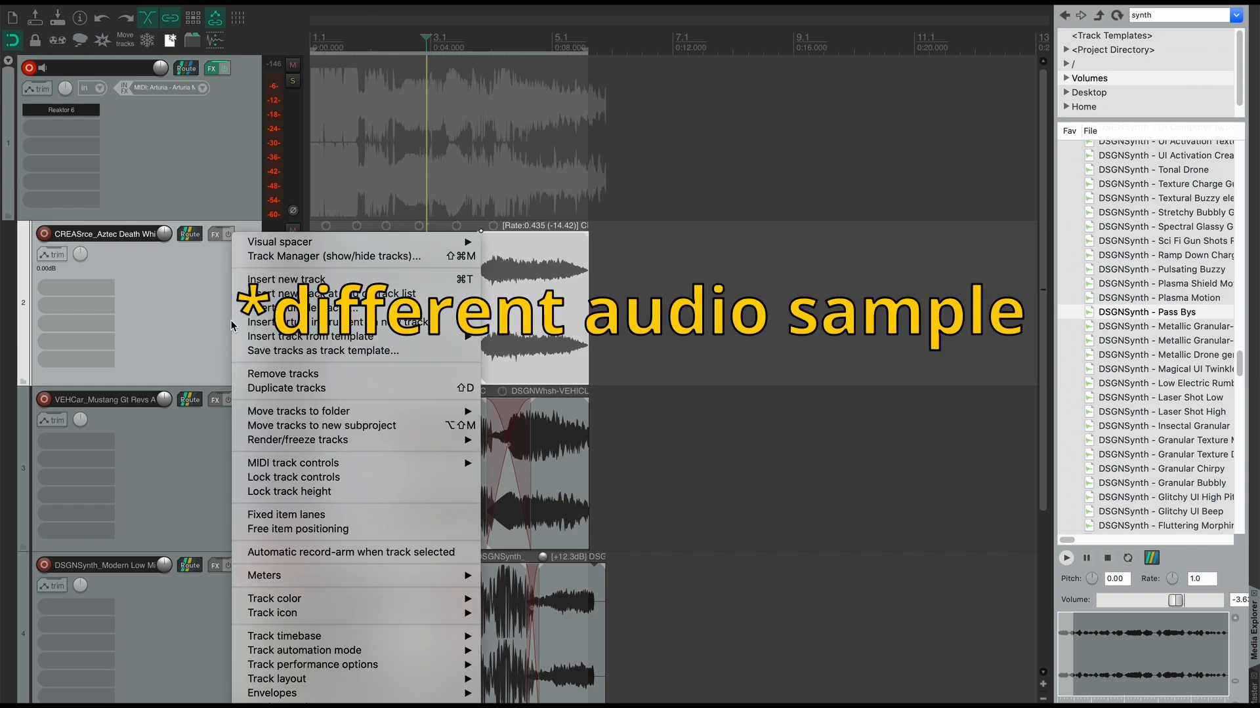
{"action": "left_click", "coordinate": [311, 530]}
Step: Add DSGNSynth - Electric Buzz Granular Tonal.wav to the Aztec Death track, below its existing clips at the project start
{"action": "scroll", "coordinate": [1149, 433], "scroll_direction": "down", "scroll_amount": 5}
{"action": "left_click", "coordinate": [1172, 427]}
{"action": "mouse_move", "coordinate": [1175, 429]}
{"action": "left_mouse_down"}
{"action": "mouse_move", "coordinate": [642, 375]}
{"action": "mouse_move", "coordinate": [326, 325]}
{"action": "left_mouse_up"}
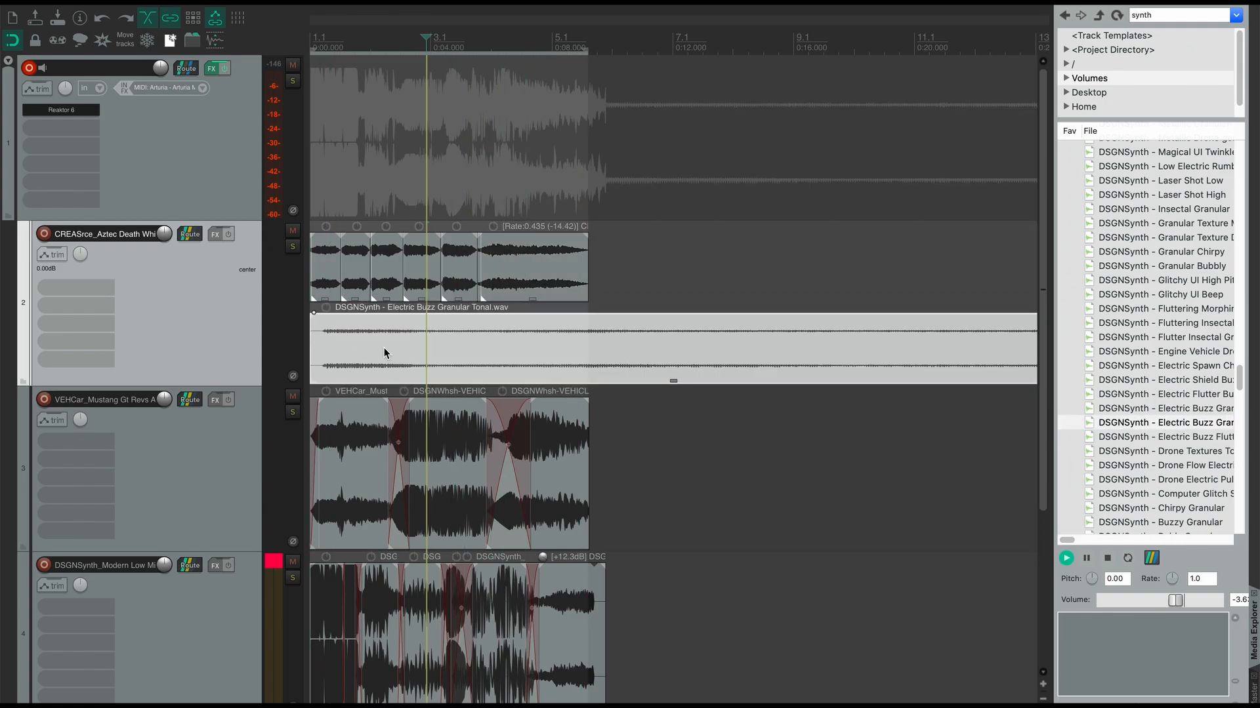
Step: Add DSGNSynth - Granular Bubbly beneath the Electric Buzz item at the project start, fitted to about the span of the clips above
{"action": "scroll", "coordinate": [564, 374], "scroll_direction": "down", "scroll_amount": 3}
{"action": "left_click", "coordinate": [1154, 265]}
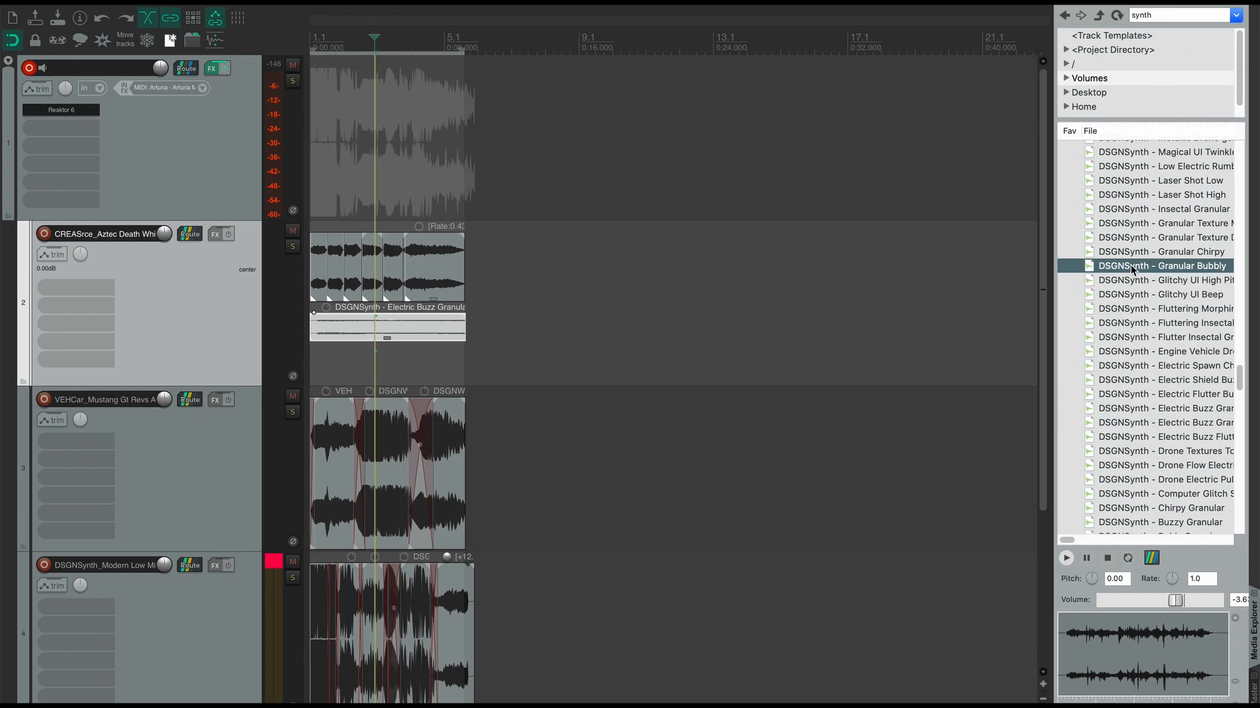
{"action": "left_click_drag", "start_coordinate": [1132, 269], "coordinate": [659, 361]}
{"action": "scroll", "coordinate": [766, 377], "scroll_direction": "down", "scroll_amount": 2}
{"action": "left_click_drag", "start_coordinate": [764, 376], "coordinate": [662, 363]}
{"action": "left_click_drag", "start_coordinate": [830, 362], "coordinate": [398, 373]}
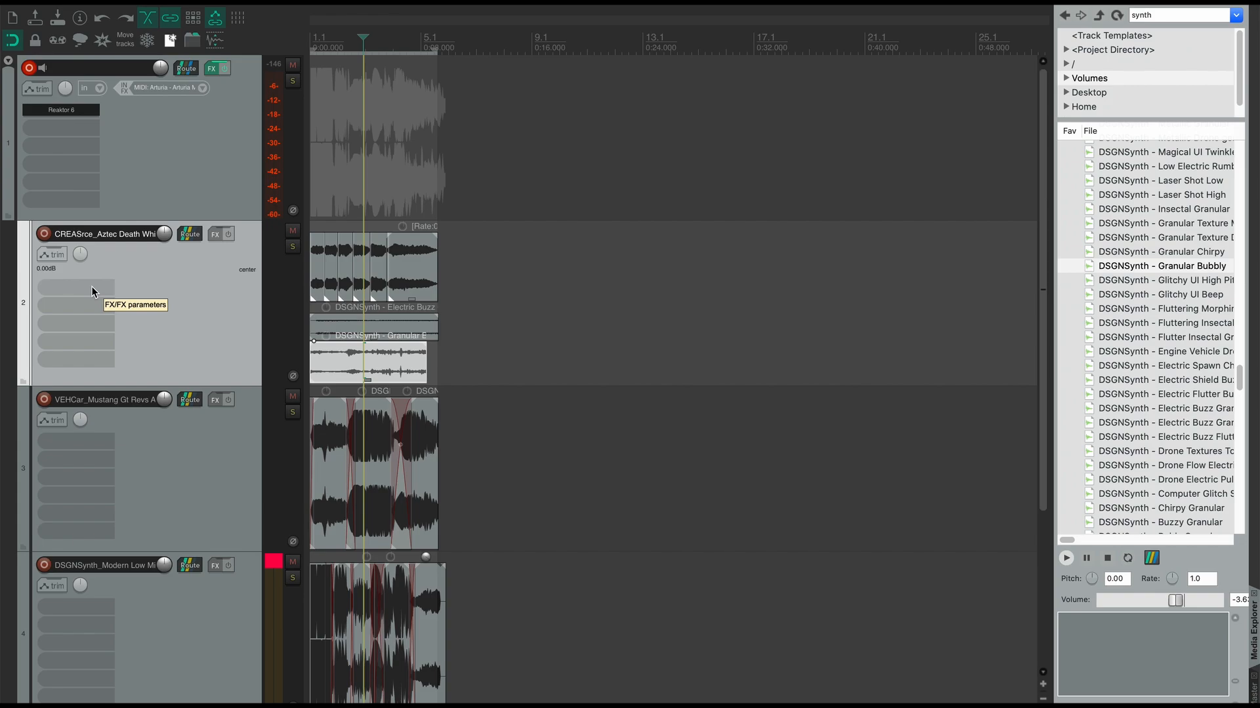
Step: Play the project from the start to audition the layered sources
{"action": "key", "text": "Home"}
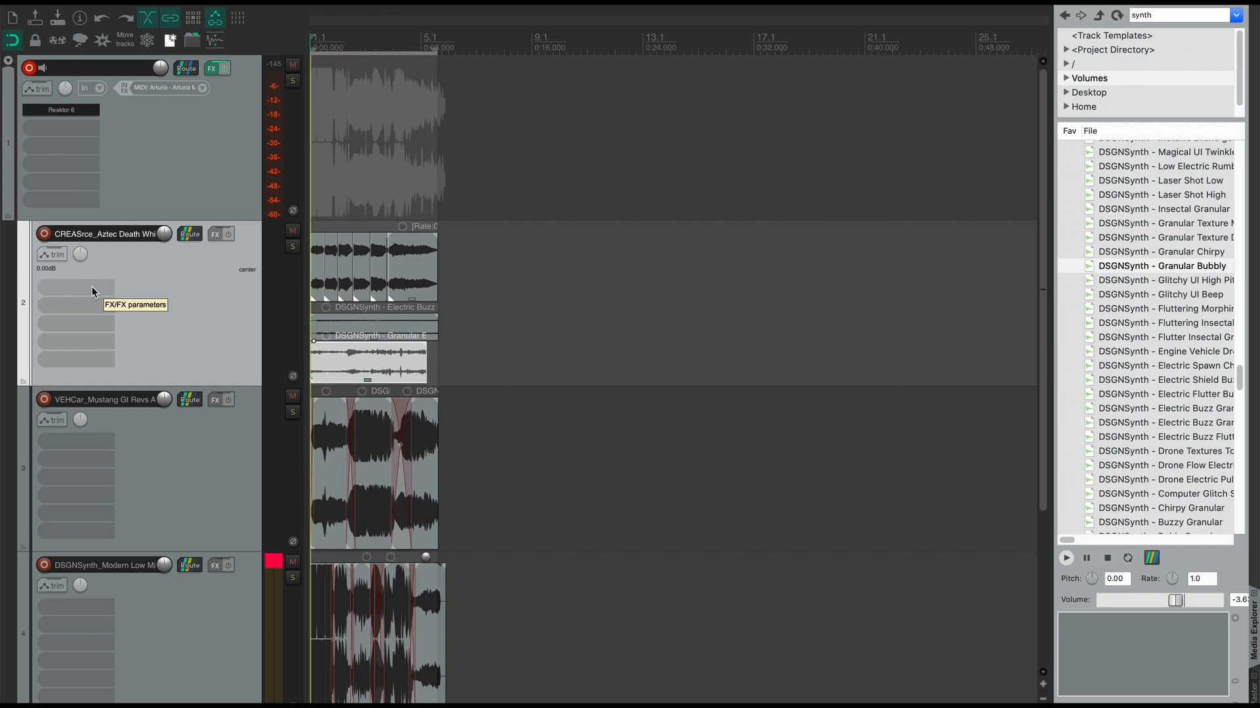
{"action": "key", "text": "space"}
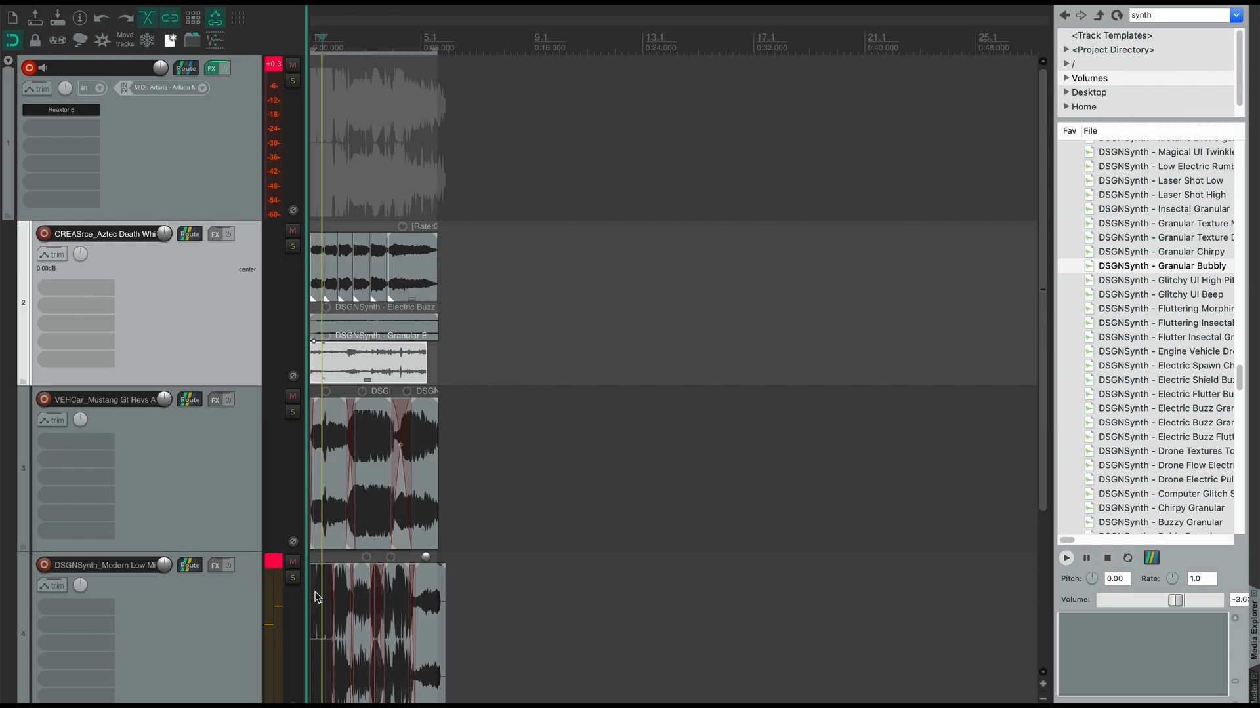